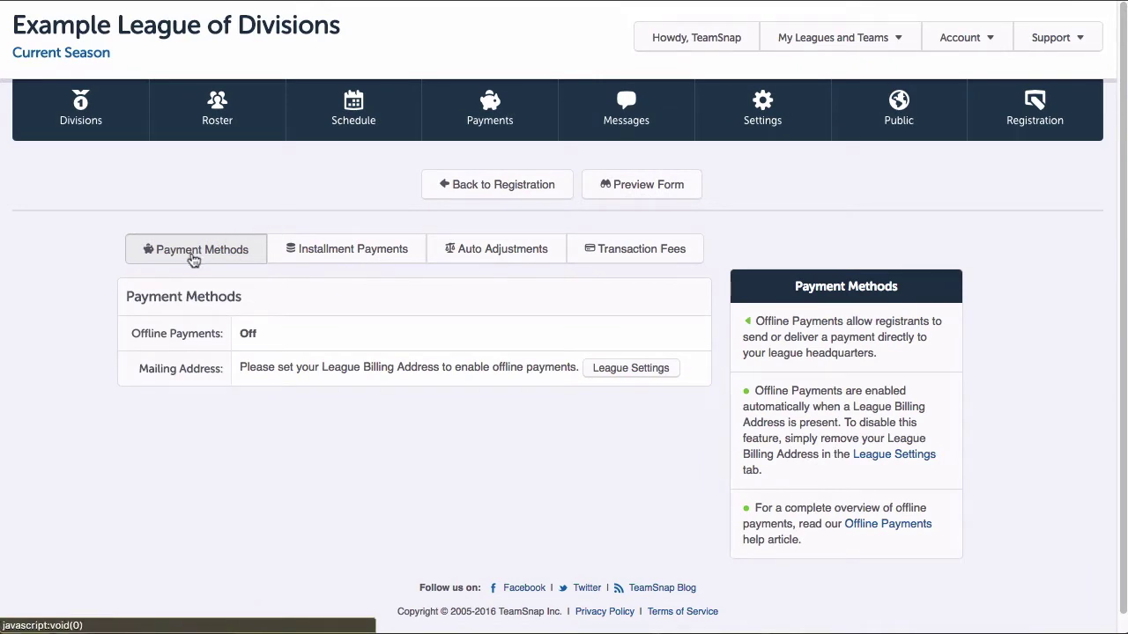
Step: Review the installment payments, automatic adjustments and transaction fees settings, then return to payment methods
click(317, 254)
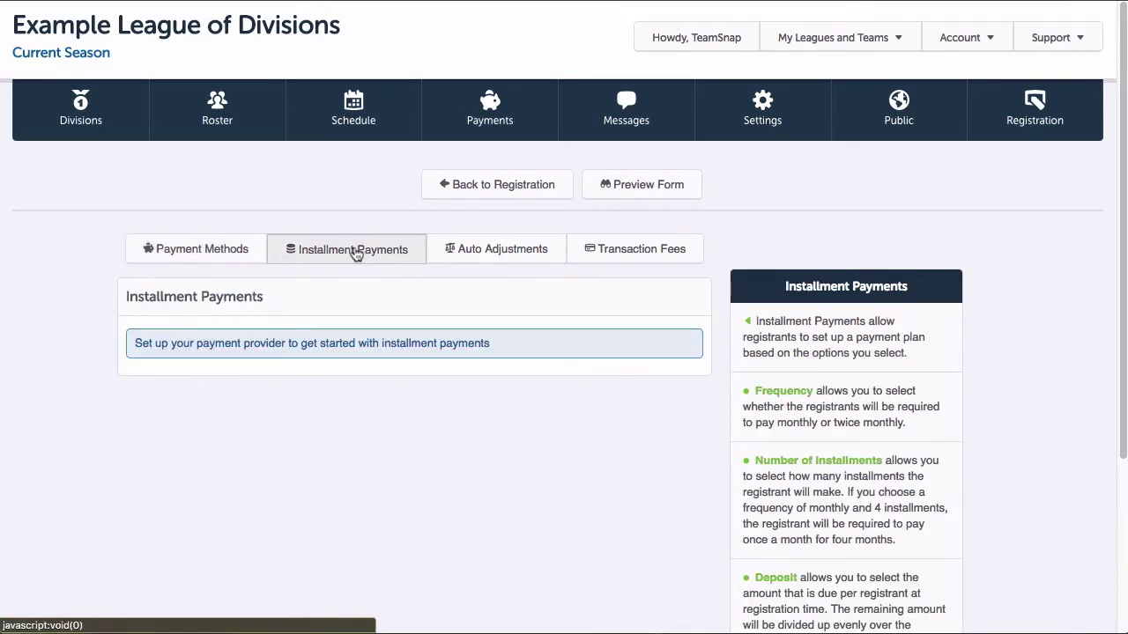
click(467, 253)
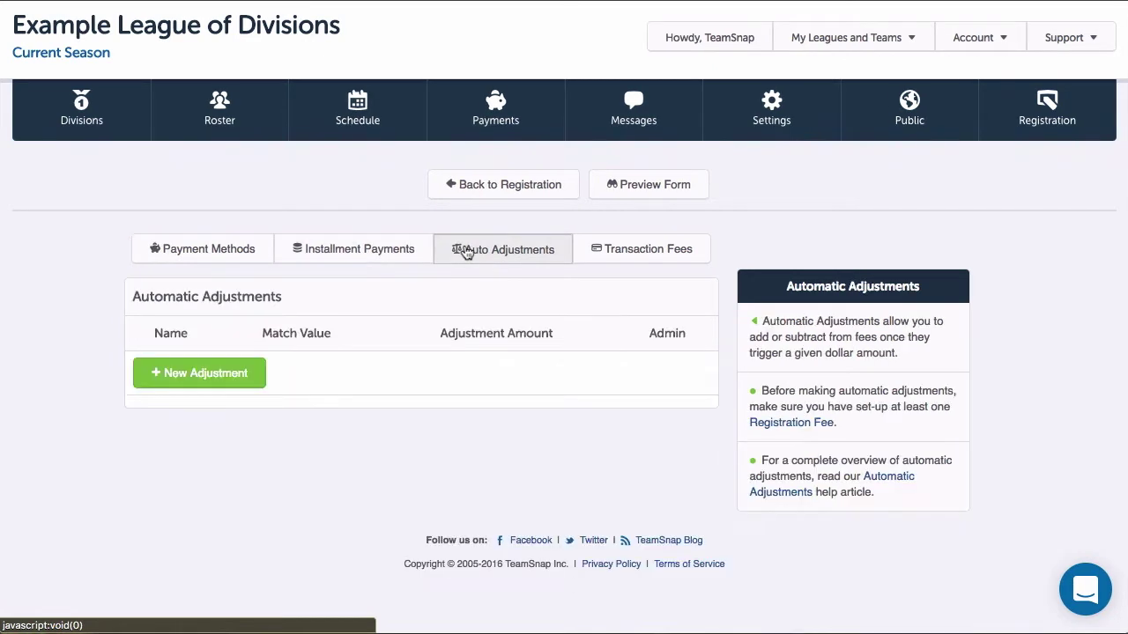
click(624, 261)
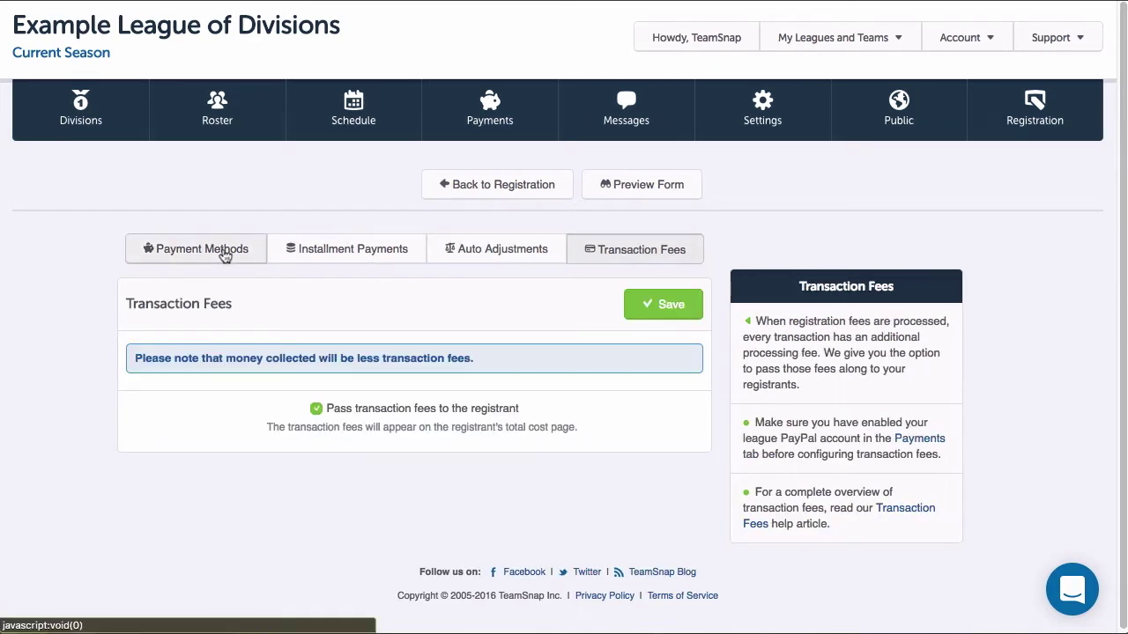
click(225, 253)
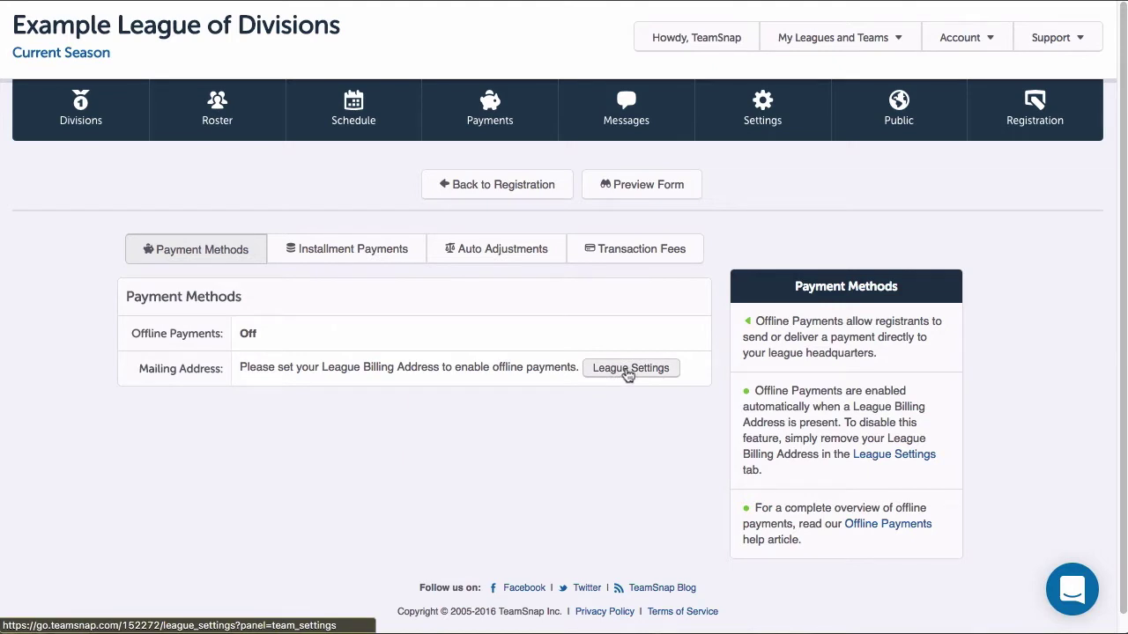
Step: Enter a two-line league billing address (street, then city, state and ZIP) in League Settings and save it
click(628, 375)
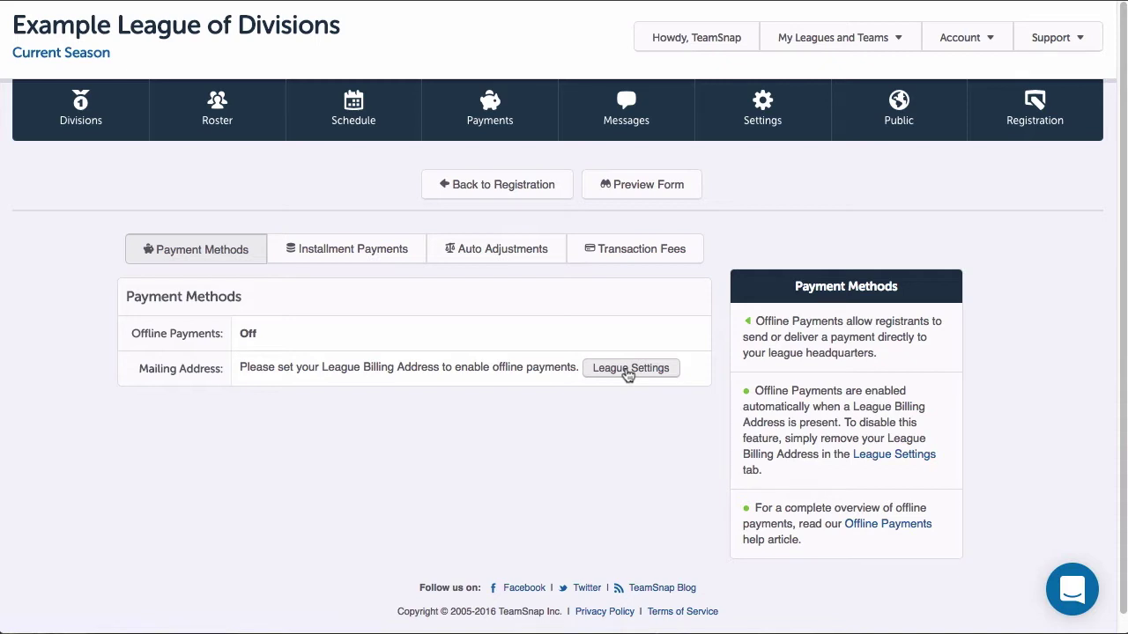
click(628, 372)
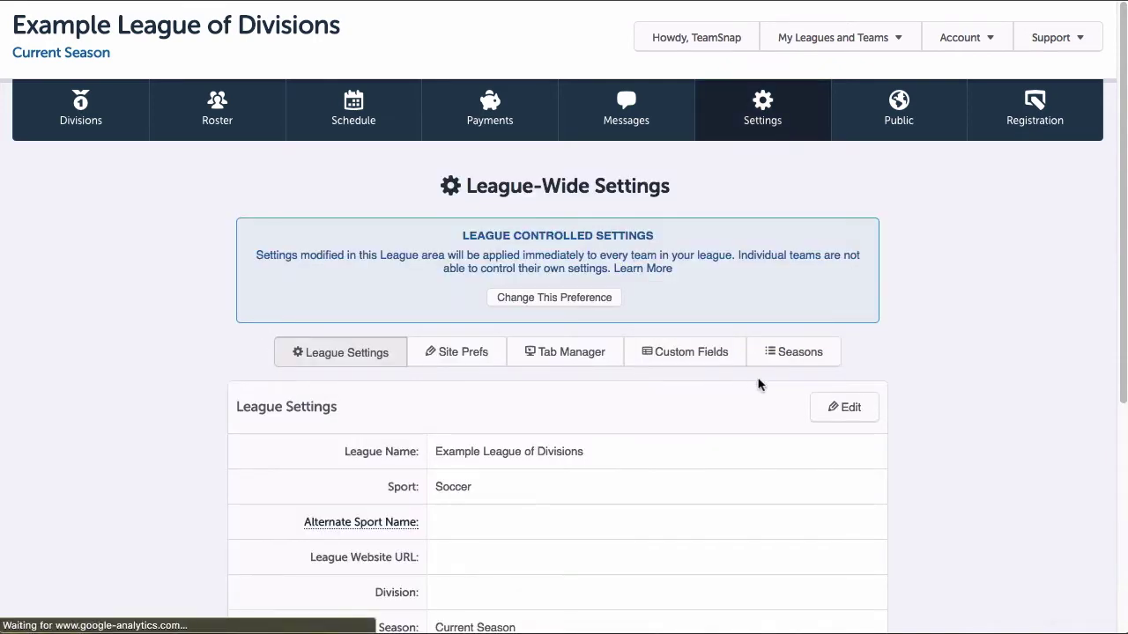
scroll(758, 383, down, 5)
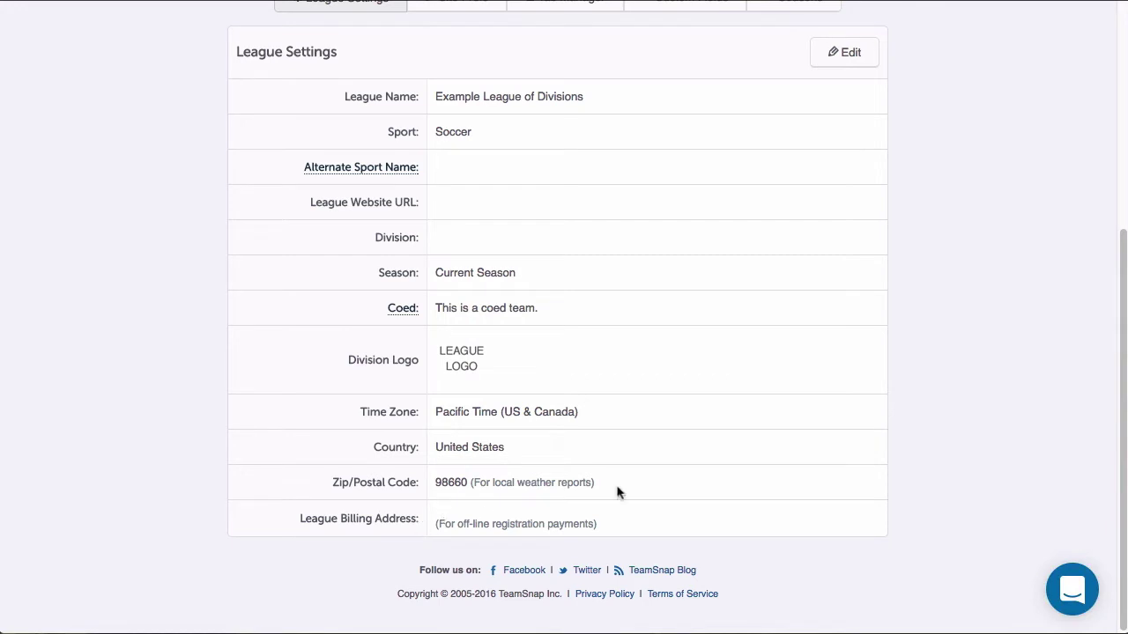
click(850, 52)
click(546, 547)
text(1234 Test St.)
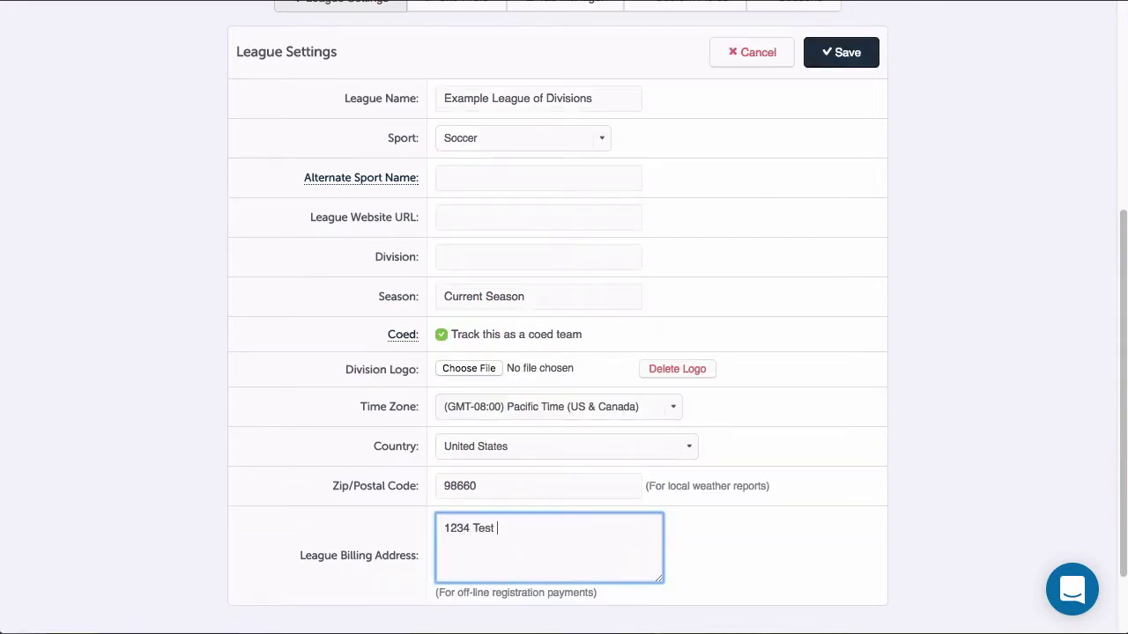
key(Return)
text(Test City, TS 12345)
click(846, 53)
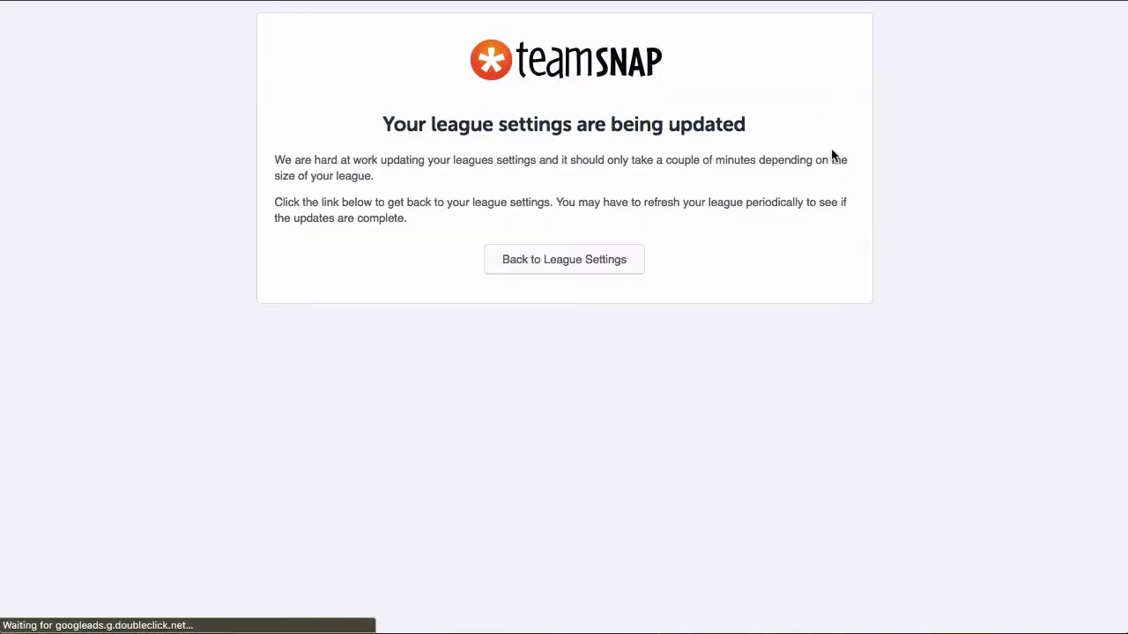
Step: Go from League Settings to the Registration form's Installment Payments settings under Payments and Adjustments
click(605, 269)
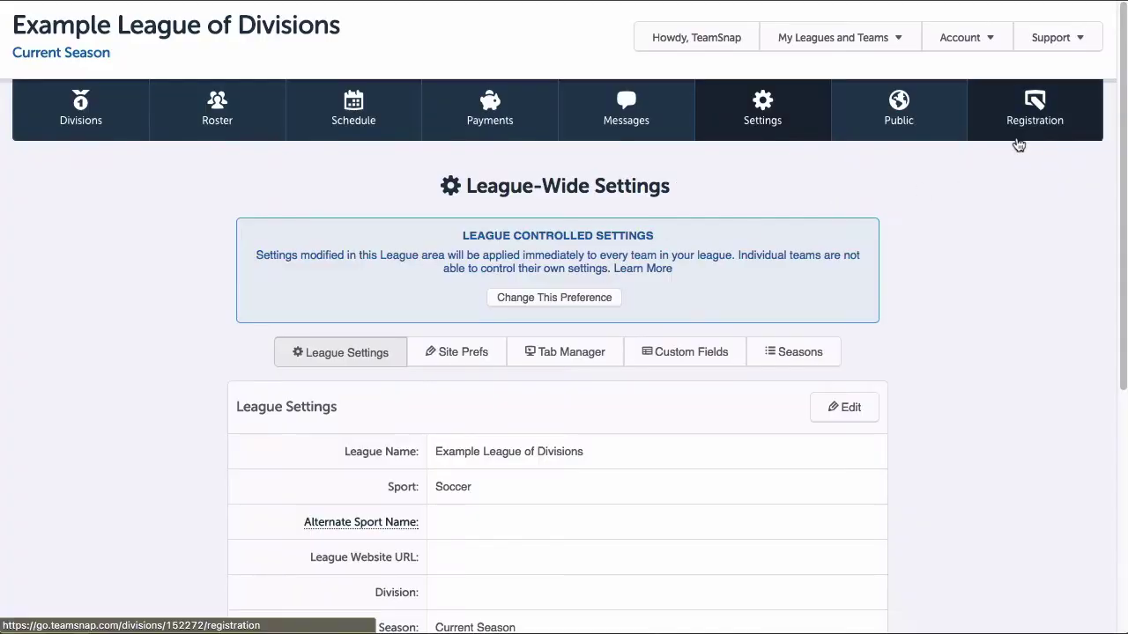
click(1022, 132)
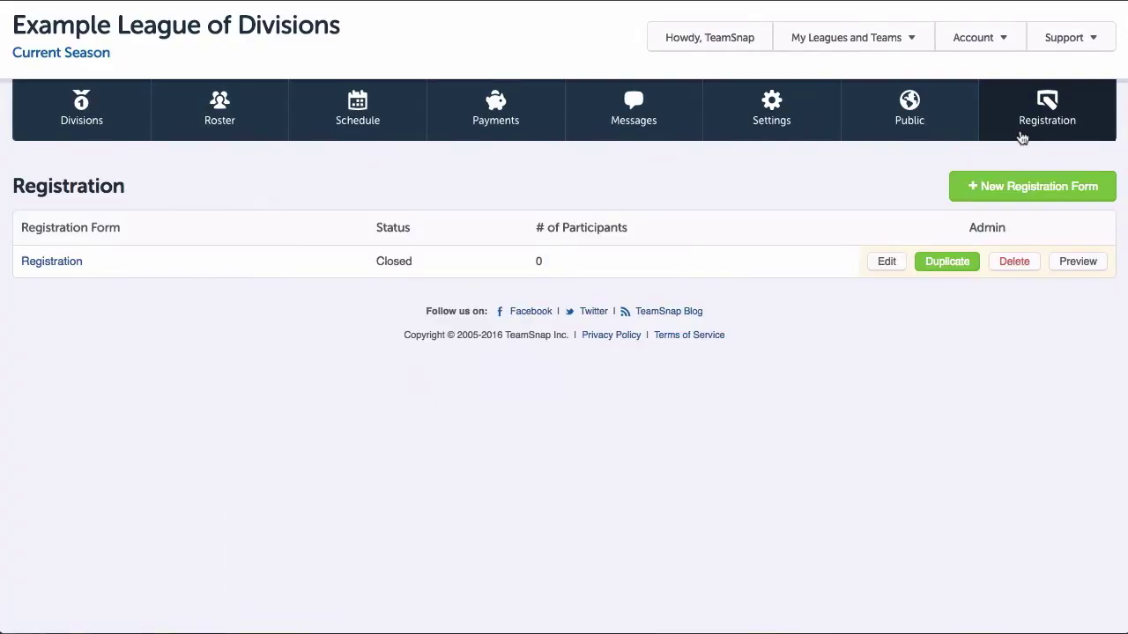
click(878, 262)
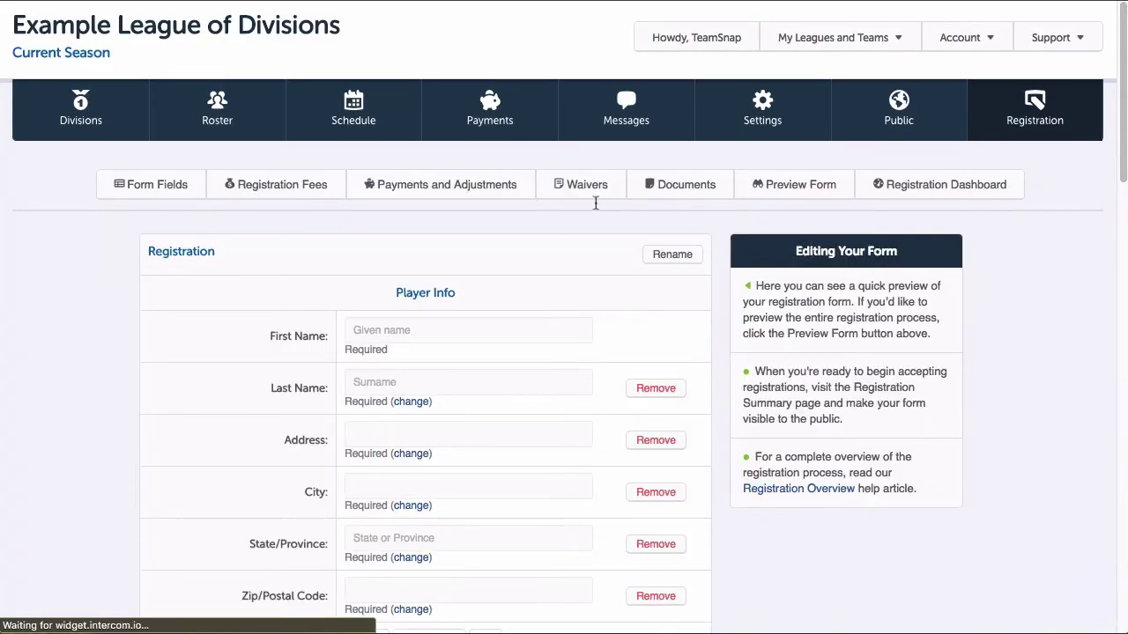
click(491, 196)
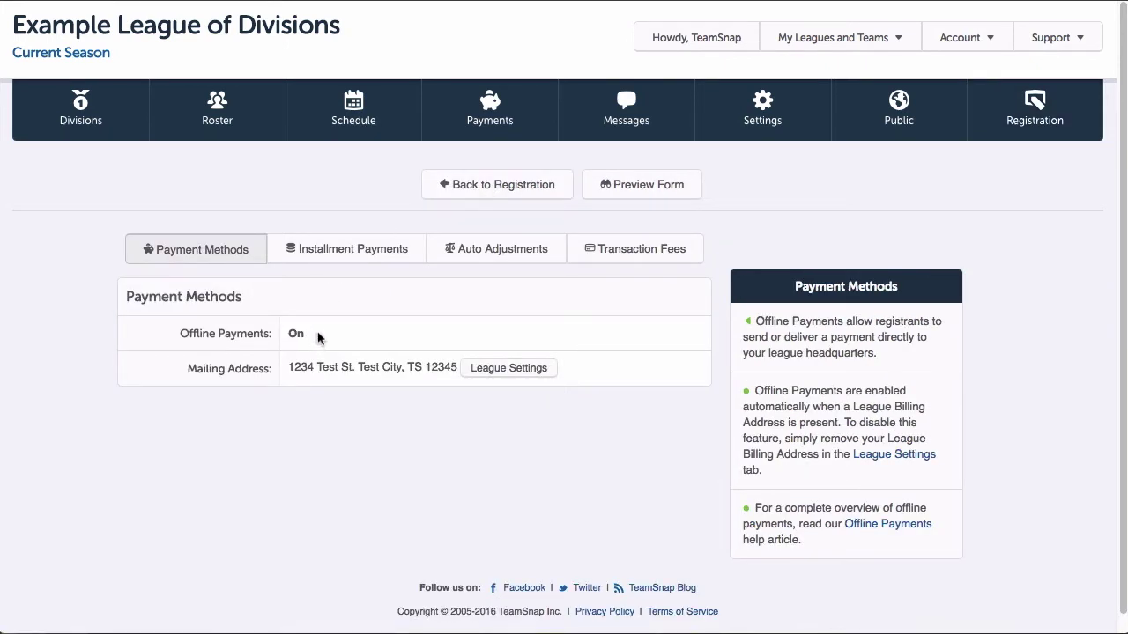
click(405, 251)
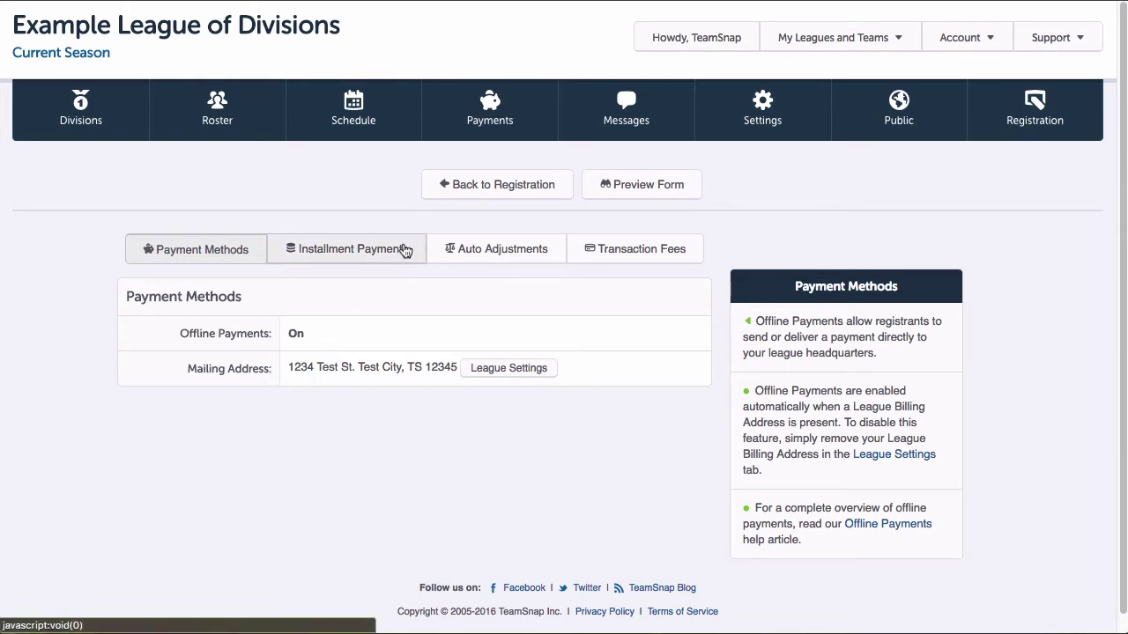
click(405, 251)
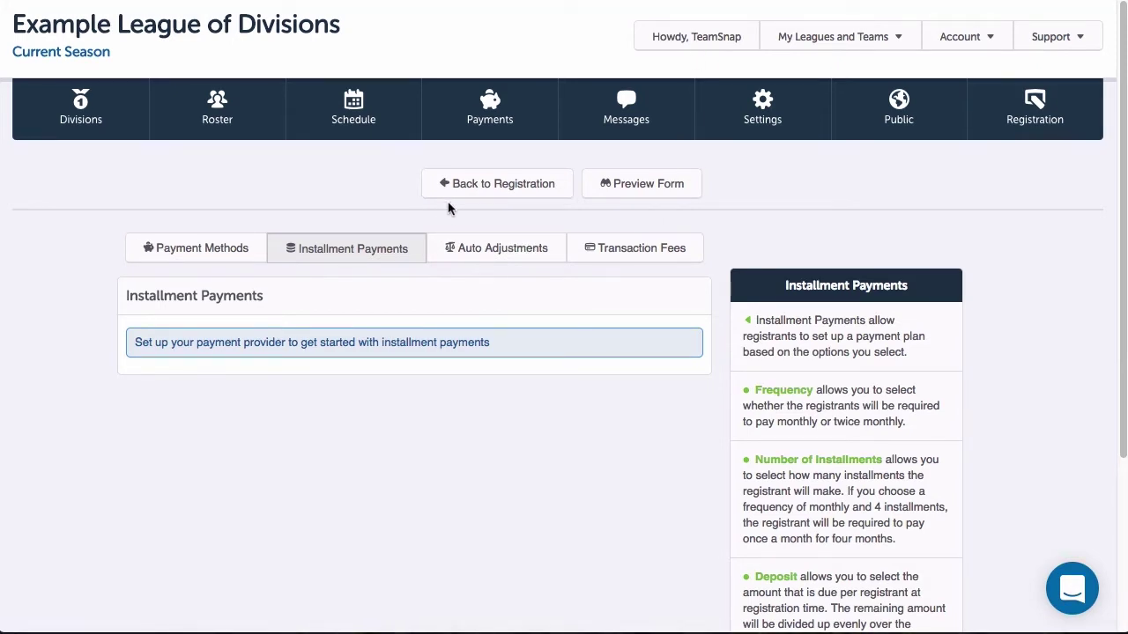
Step: In payment provider setup, enter the account holder's first and last name and account name 'Example League of Divisions'
click(486, 139)
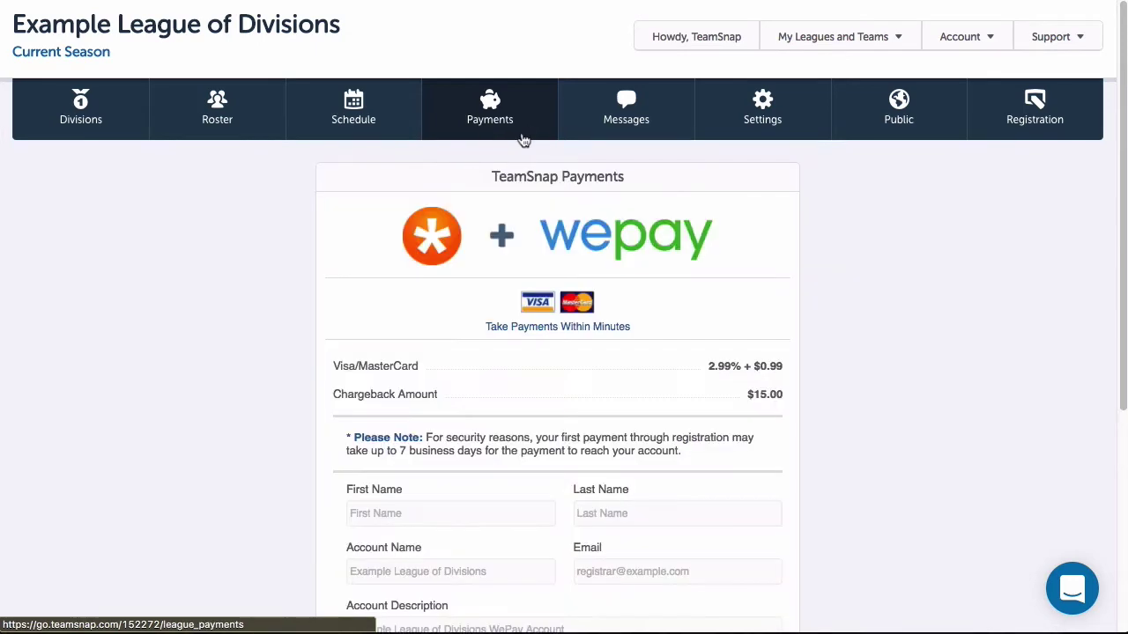
scroll(750, 244, down, 3)
click(400, 333)
text(TeamSNap)
key(BackSpace)
key(BackSpace)
key(BackSpace)
text(nap)
key(Tab)
text(Help)
key(Tab)
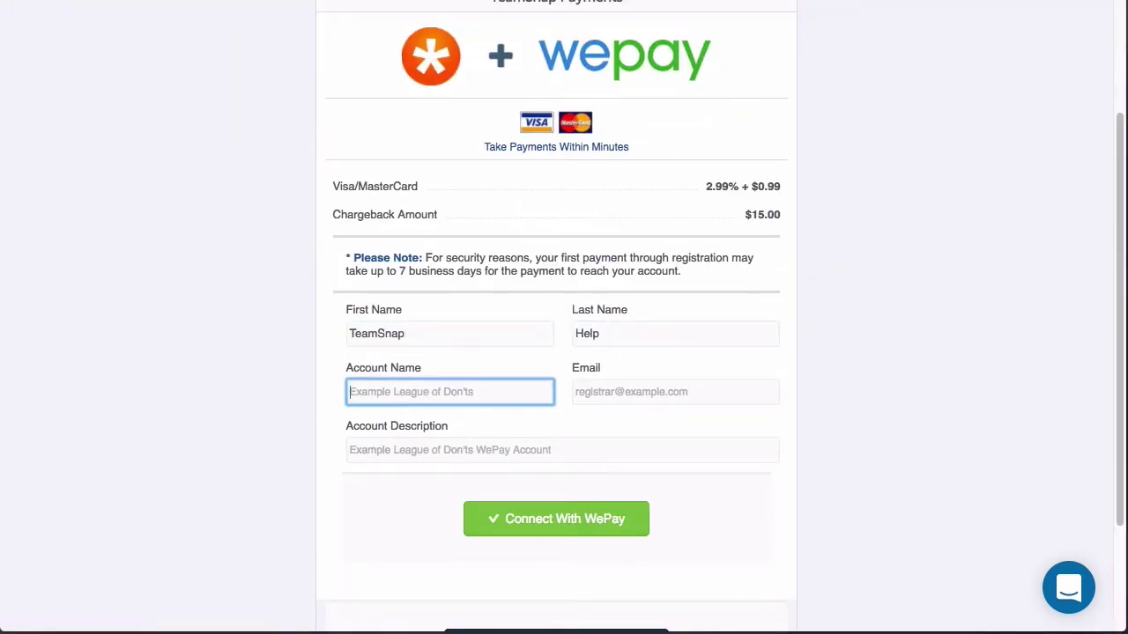
text(Exa)
text(mpl)
text(e.eag)
key(BackSpace)
key(BackSpace)
key(BackSpace)
key(BackSpace)
text(League of Divisions)
Step: Add the contact e-mail and description 'Example League of Divisions WePay Account for Registrations', then connect with WePay
key(Tab)
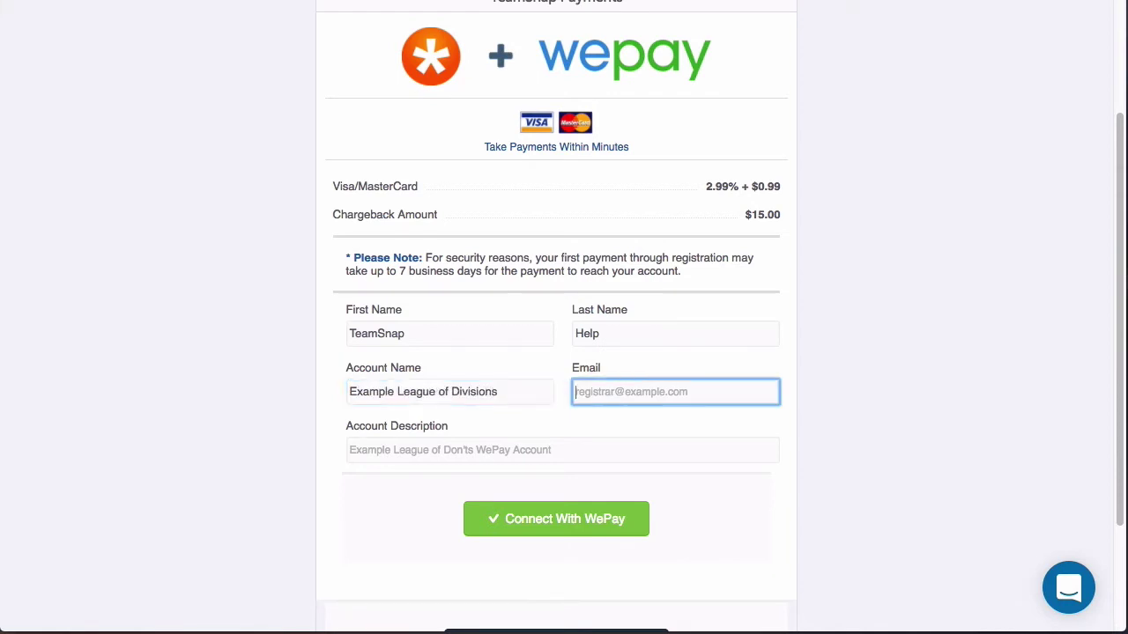
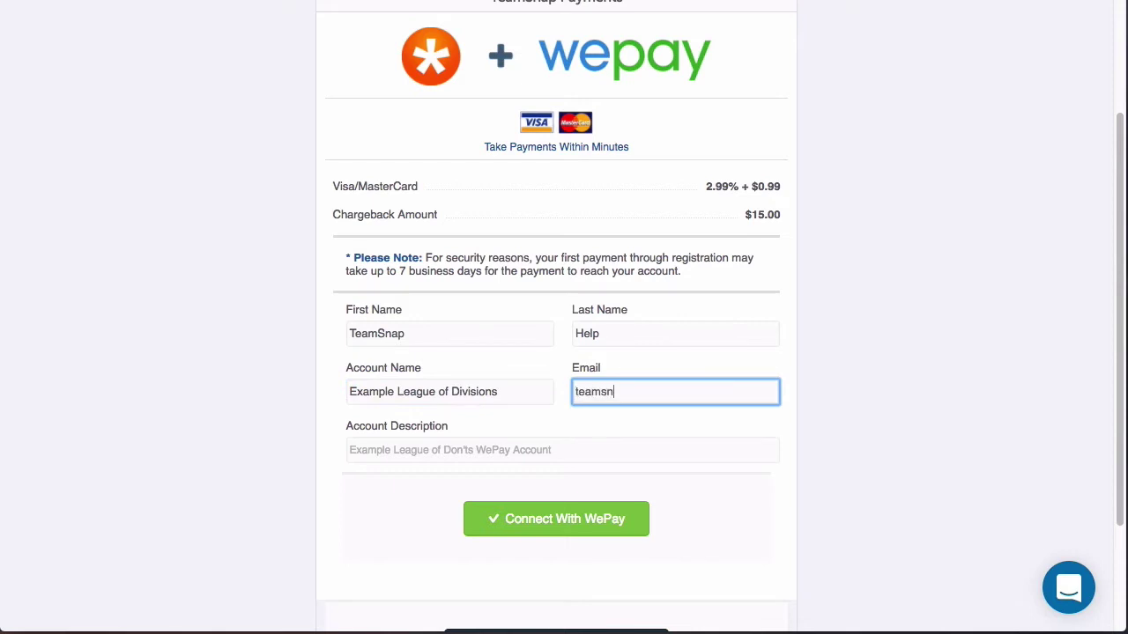
key(Tab)
text(Example League of Divisions WePay Account for Registrations)
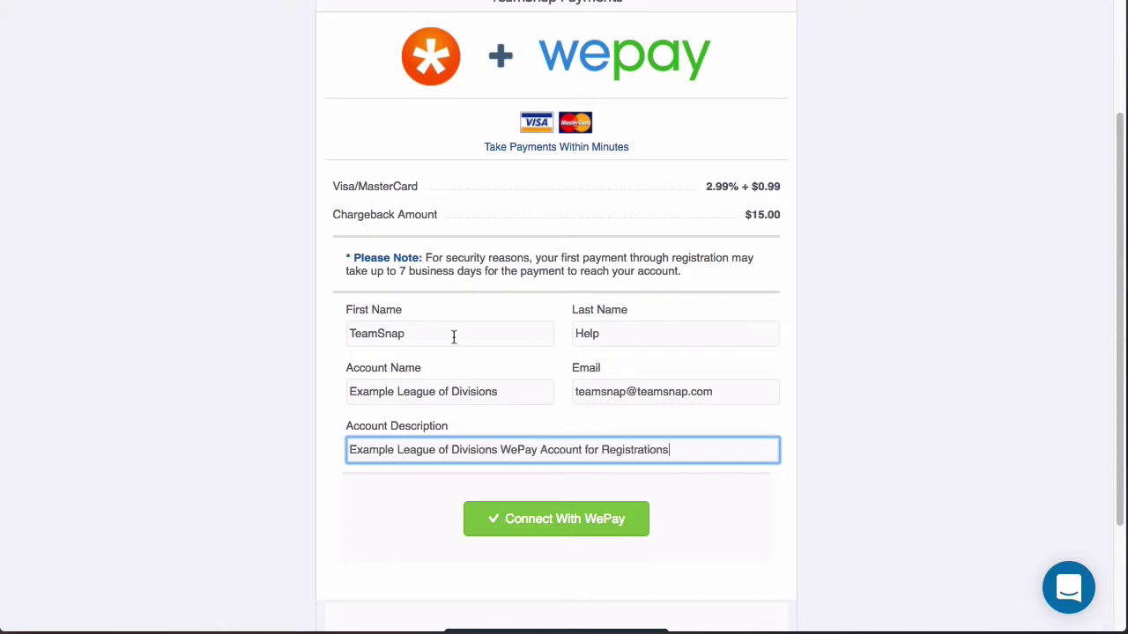
click(582, 529)
scroll(897, 282, down, 2)
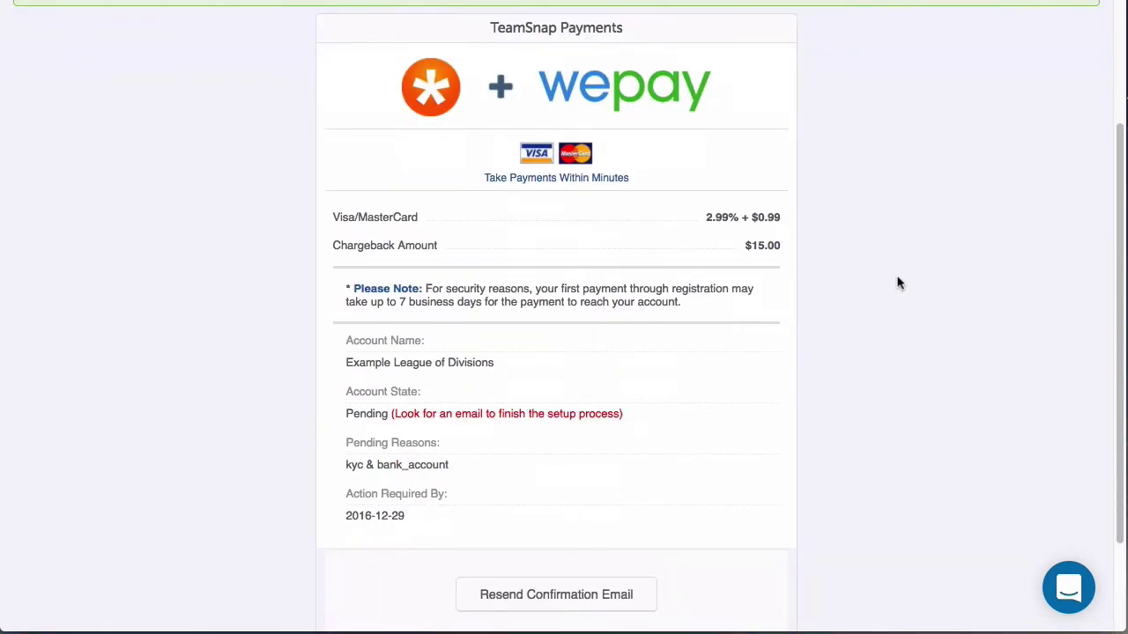
scroll(897, 282, down, 2)
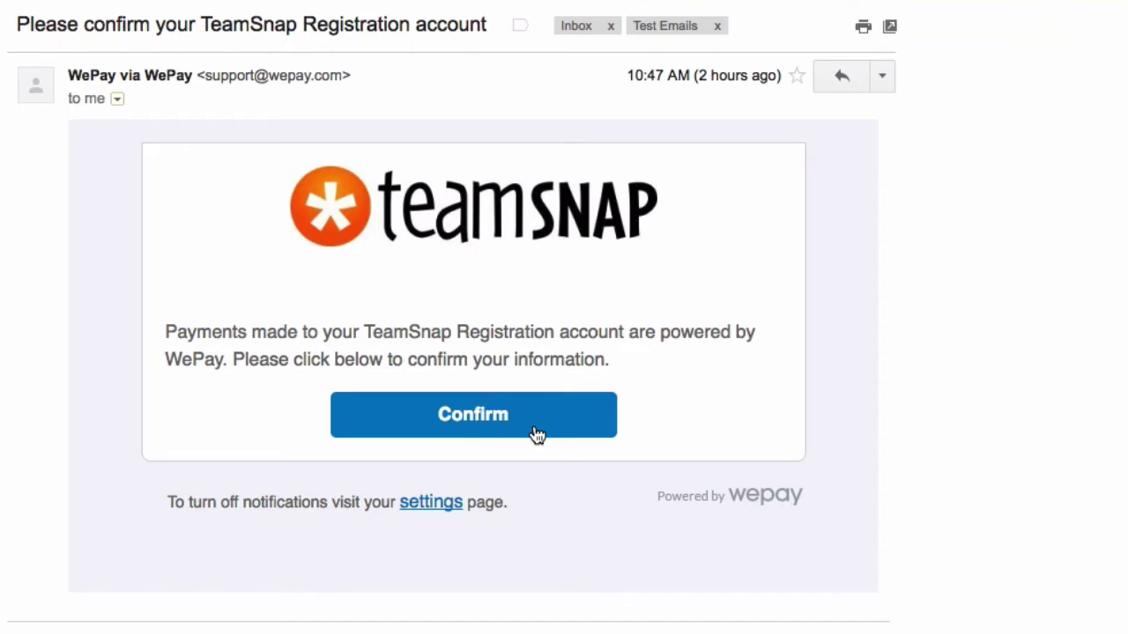
Step: Confirm the WePay account with a password, accept the terms, grant TeamSnap access, and begin verification
click(537, 435)
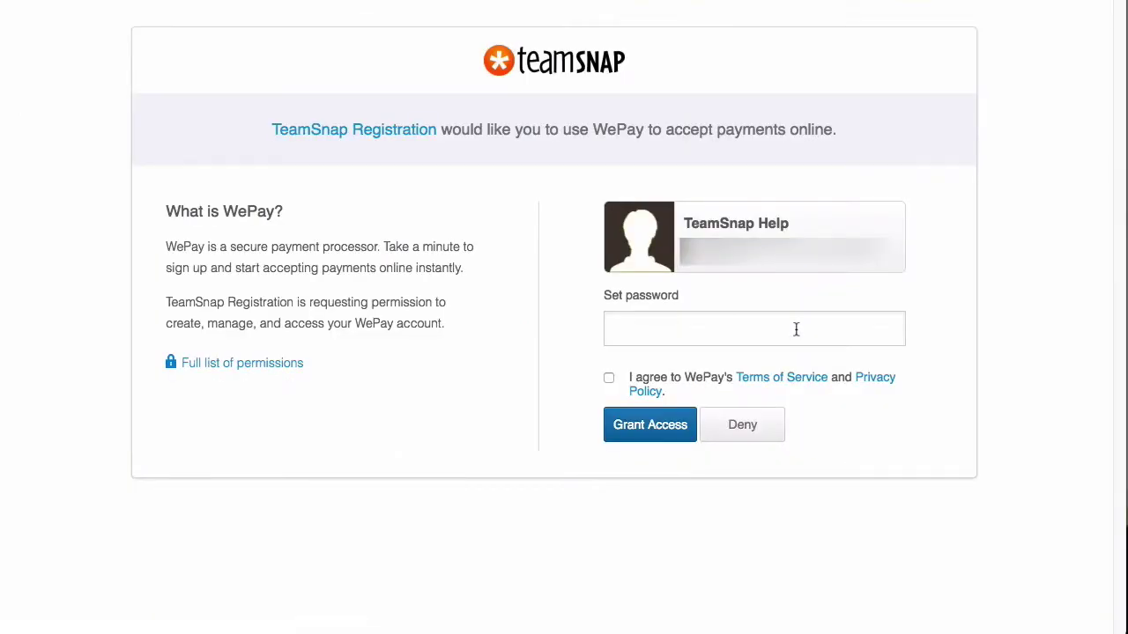
click(796, 330)
text(xxxxxxxxxxx)
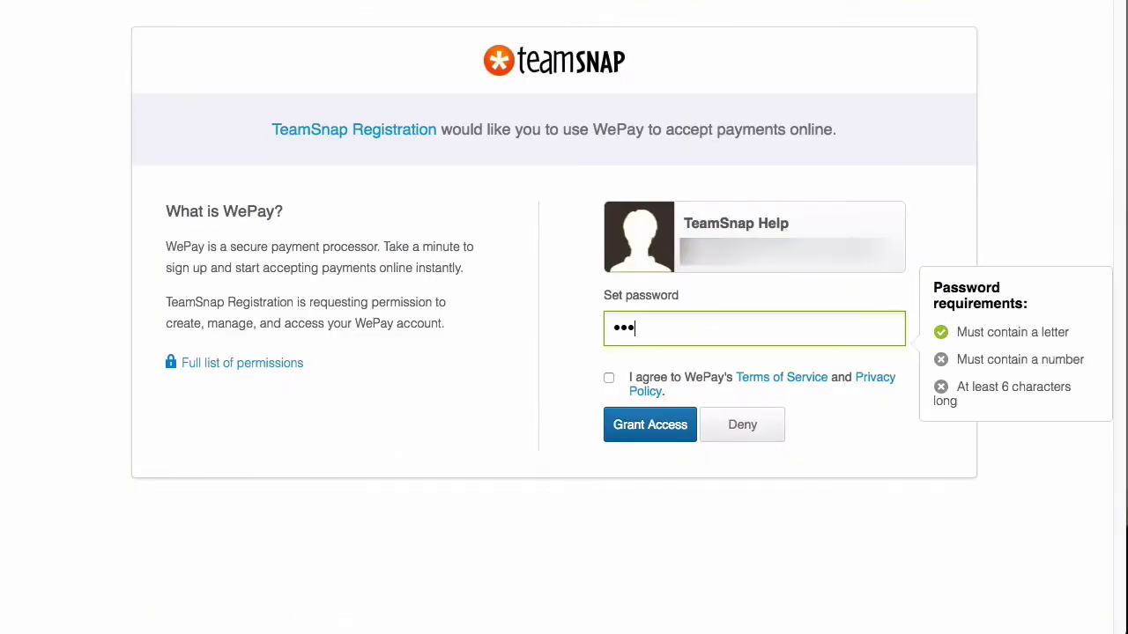
text(1234)
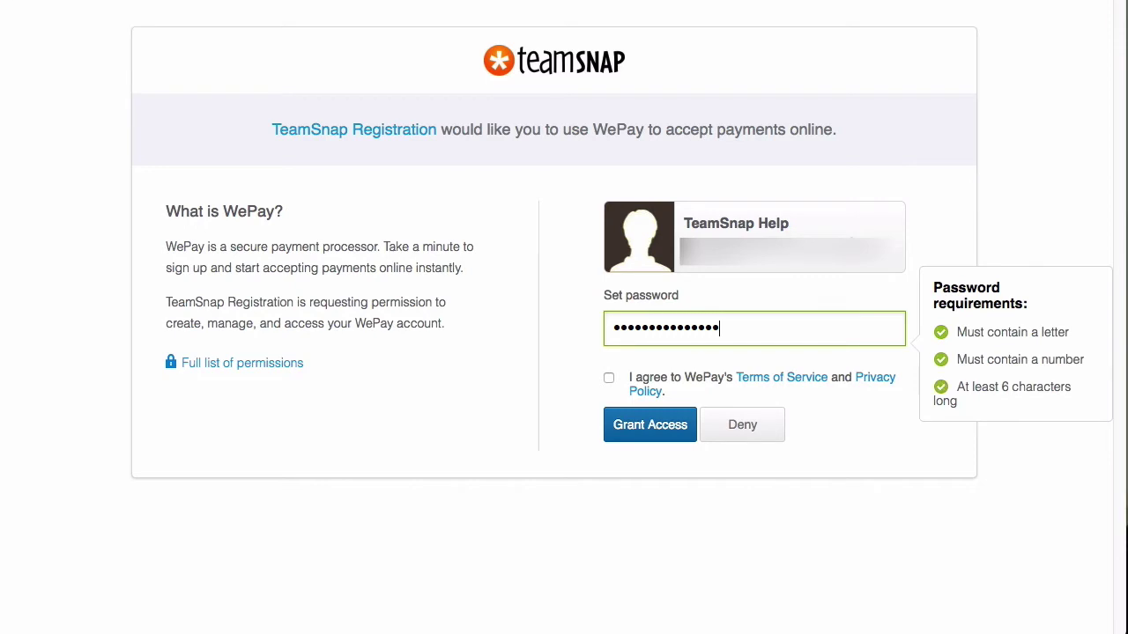
click(609, 378)
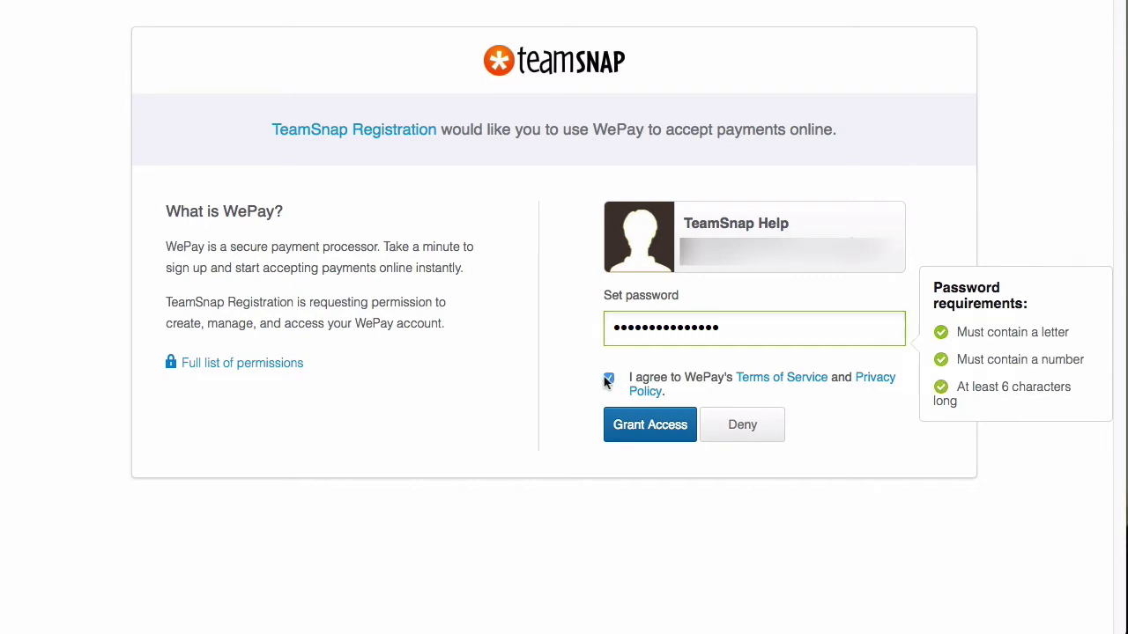
click(650, 435)
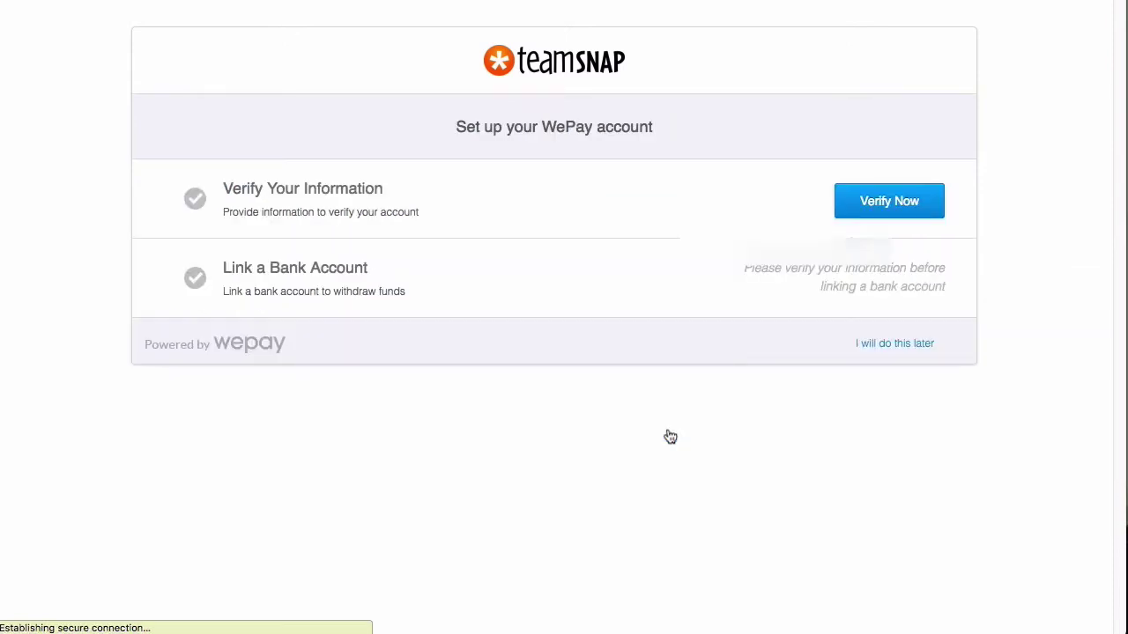
click(882, 216)
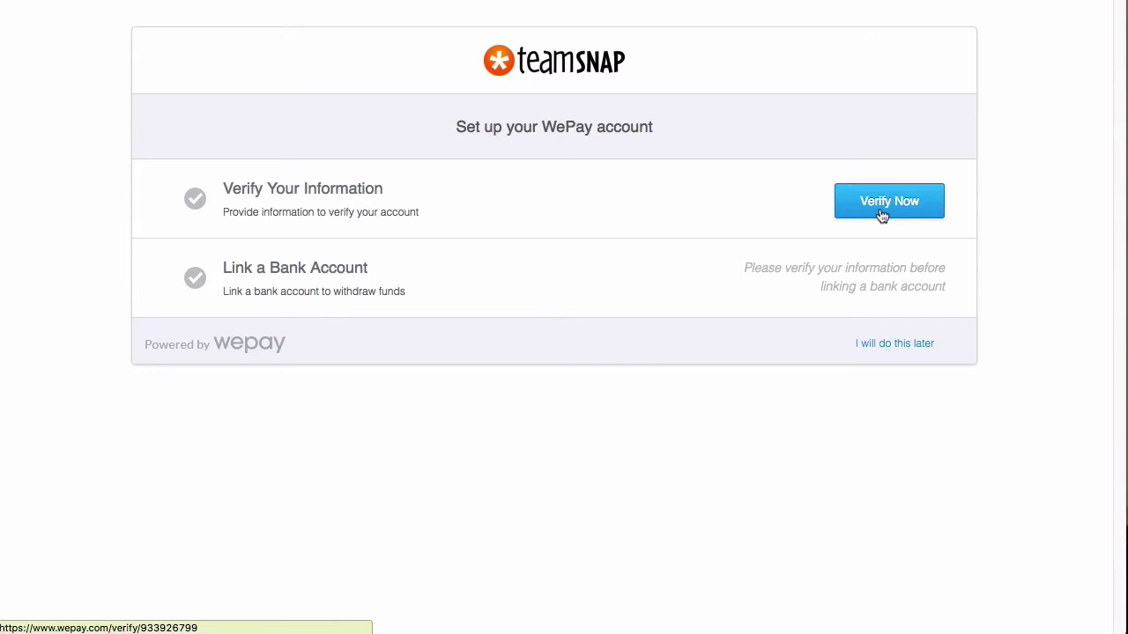
click(882, 216)
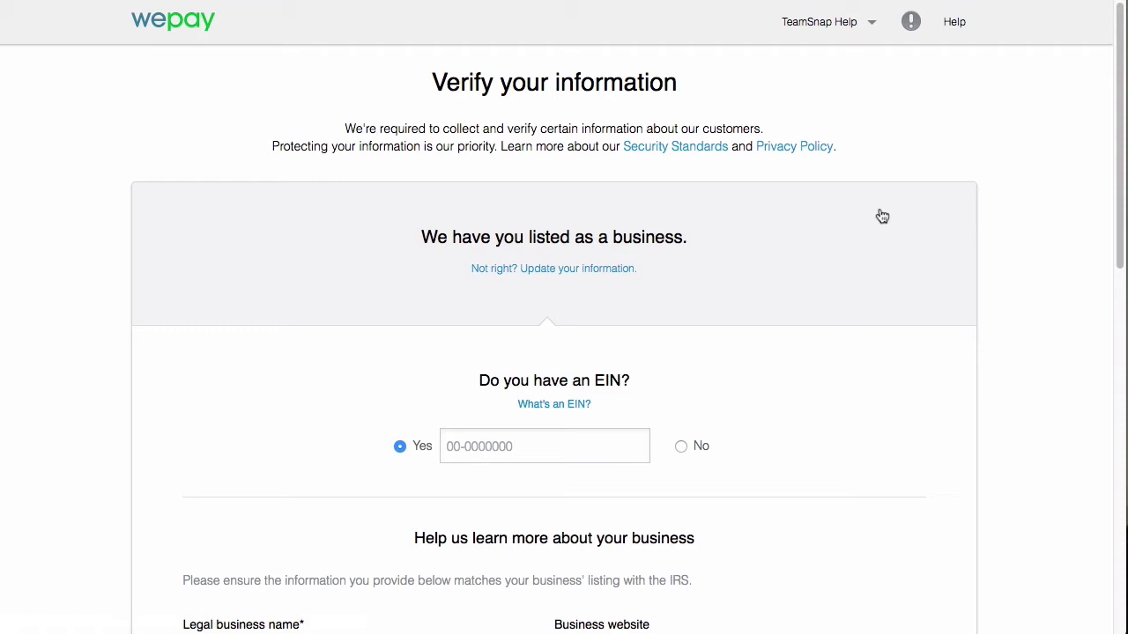
Step: Change the WePay account type from business to Organization, choosing Non-profit organization
click(583, 269)
scroll(616, 266, down, 3)
click(581, 184)
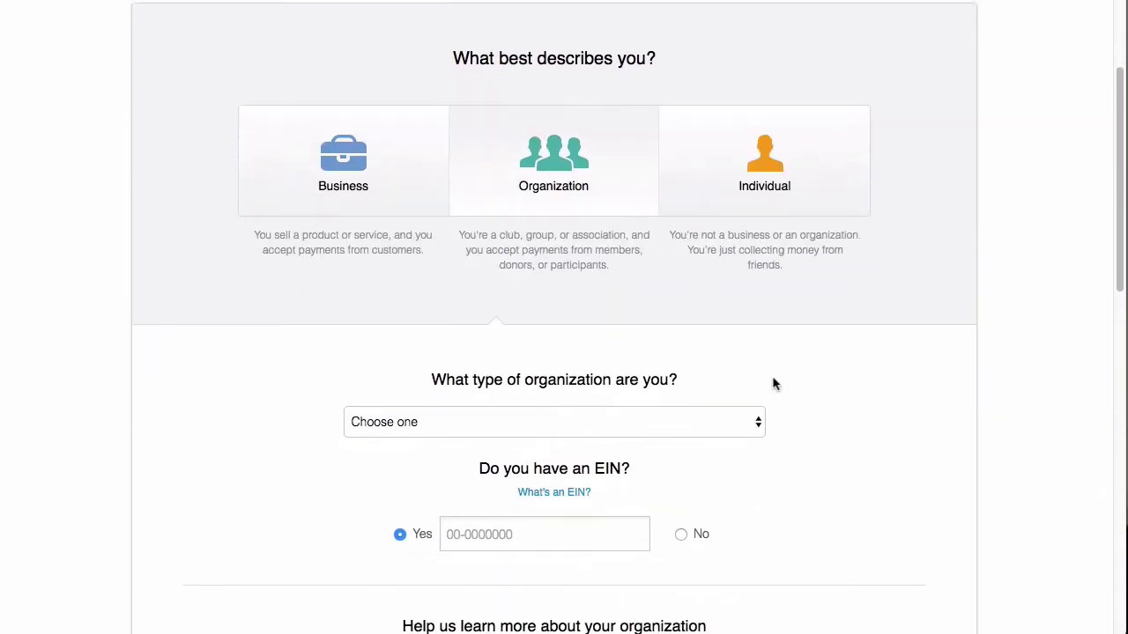
scroll(773, 385, down, 2)
scroll(773, 385, down, 2)
click(754, 238)
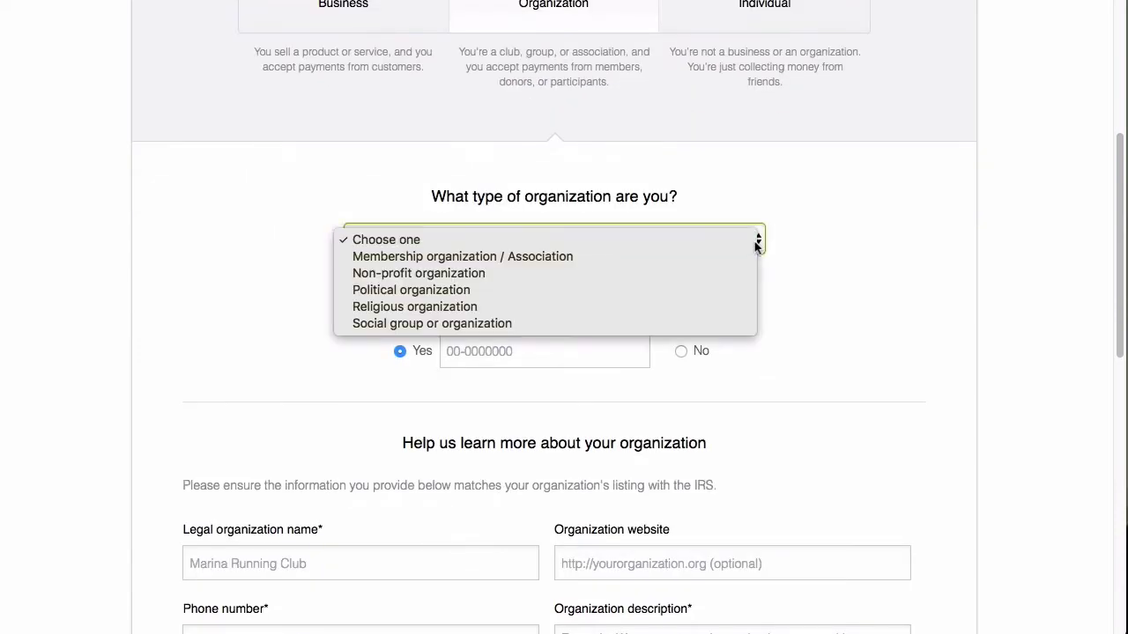
click(729, 270)
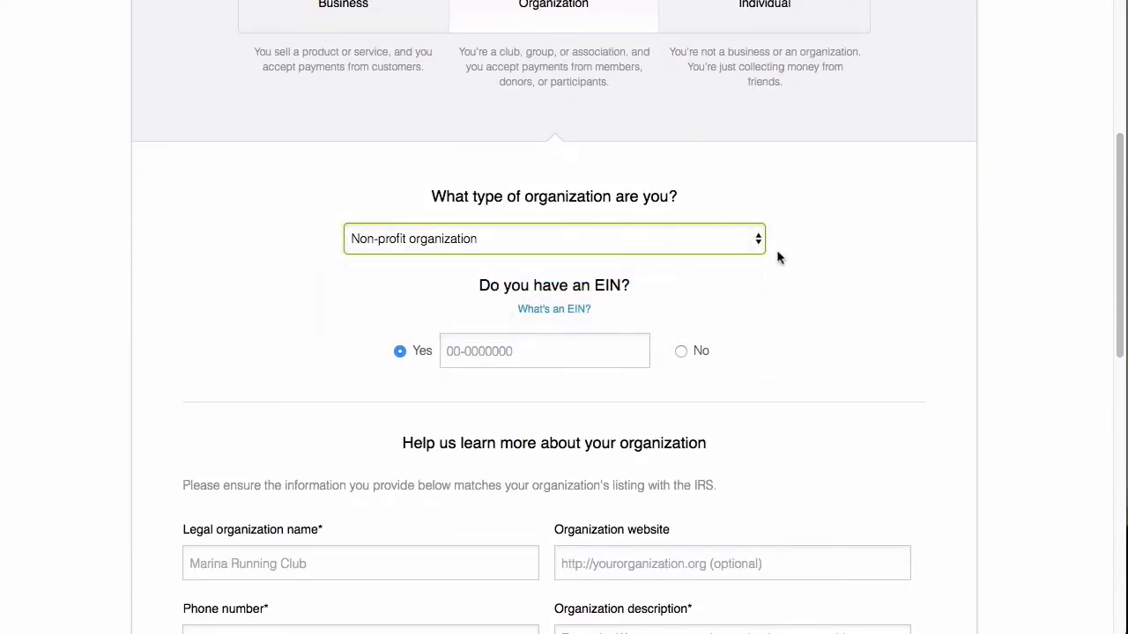
scroll(697, 364, down, 14)
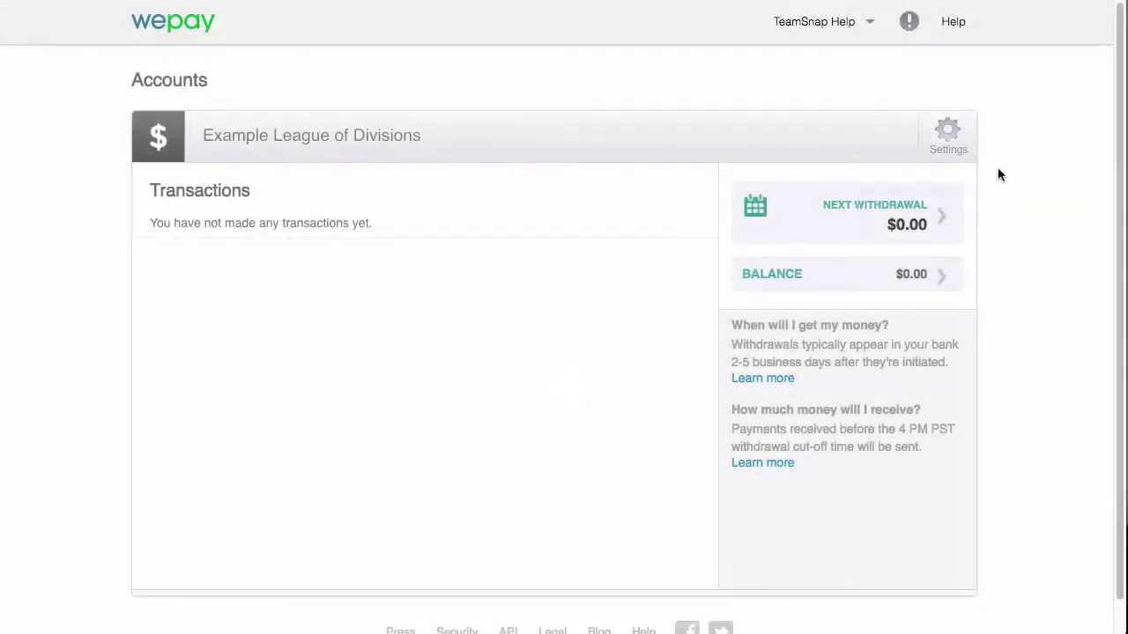
scroll(1000, 175, down, 1)
scroll(1000, 176, up, 1)
Step: Check the WePay account settings and Trust Center, then return to the league's Registration page
click(969, 138)
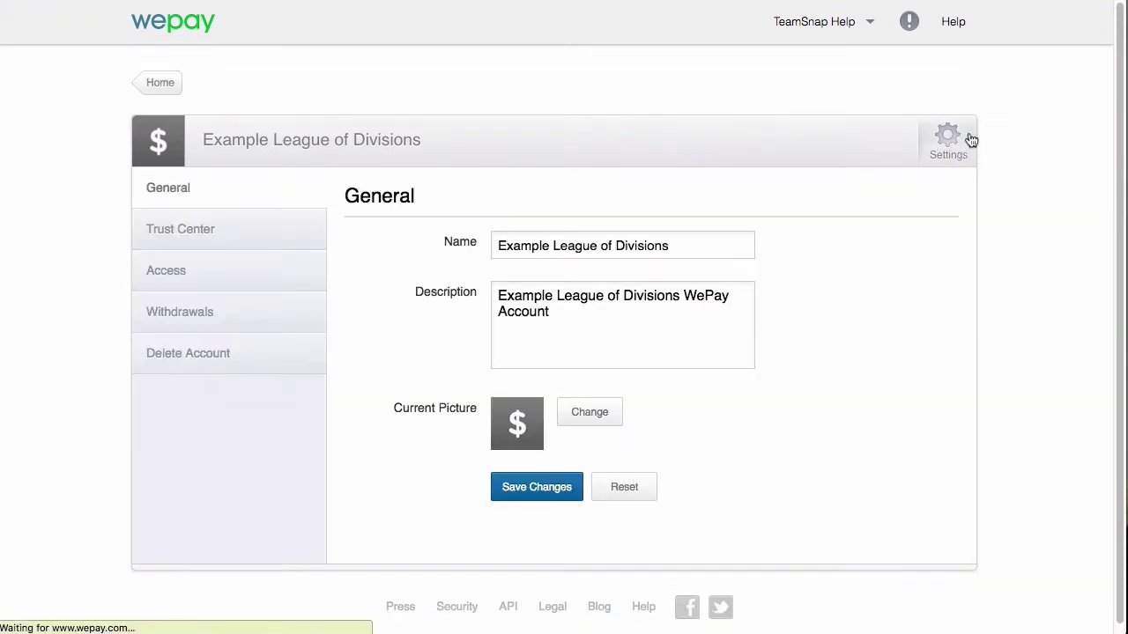
click(280, 236)
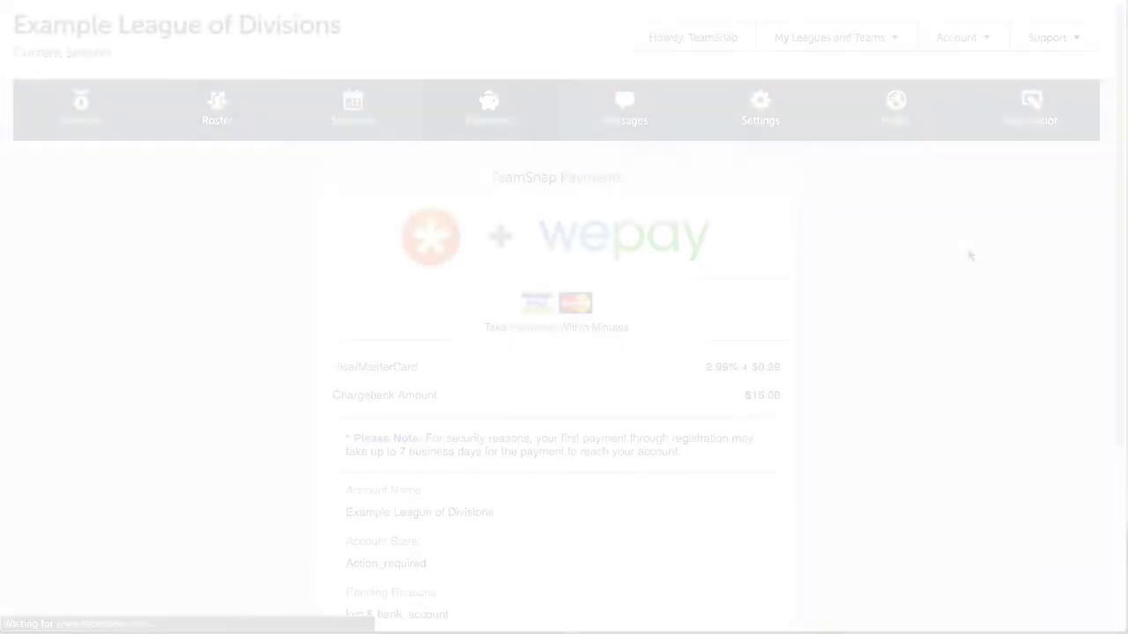
scroll(874, 309, down, 5)
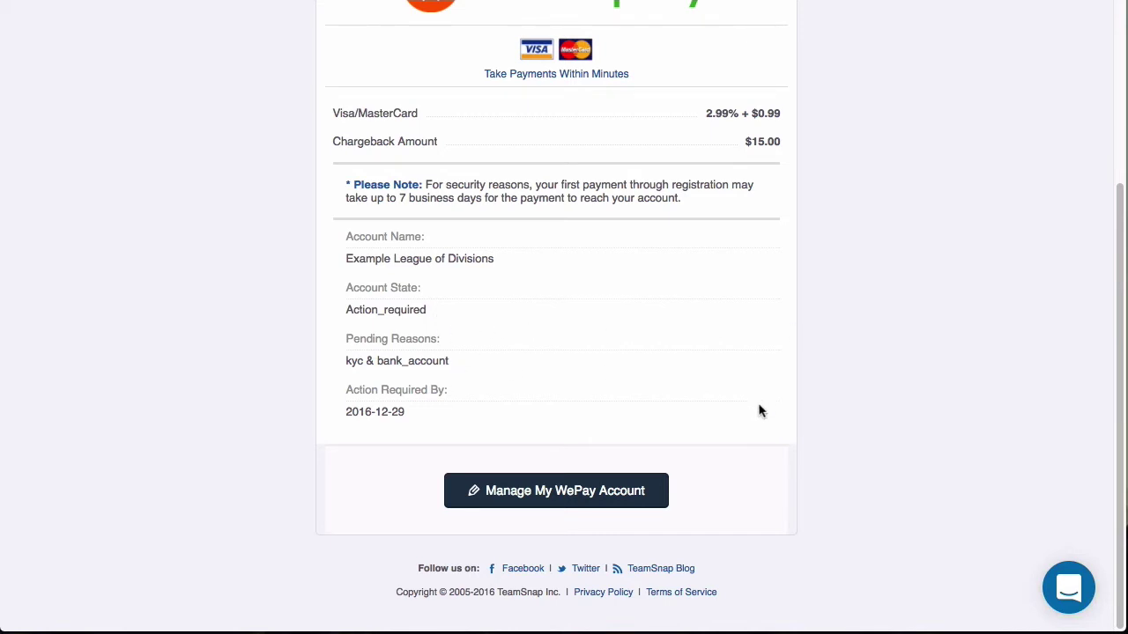
scroll(760, 411, up, 5)
click(1057, 109)
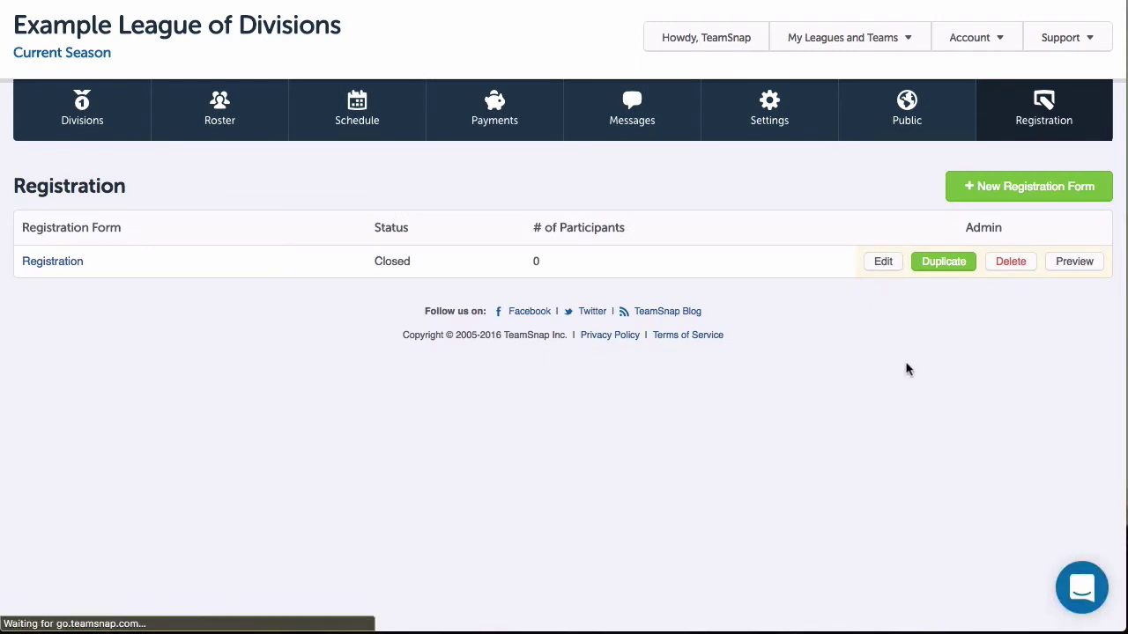
Step: Enable monthly installment payments with 4 installments and a $15.00 deposit, and save
click(502, 188)
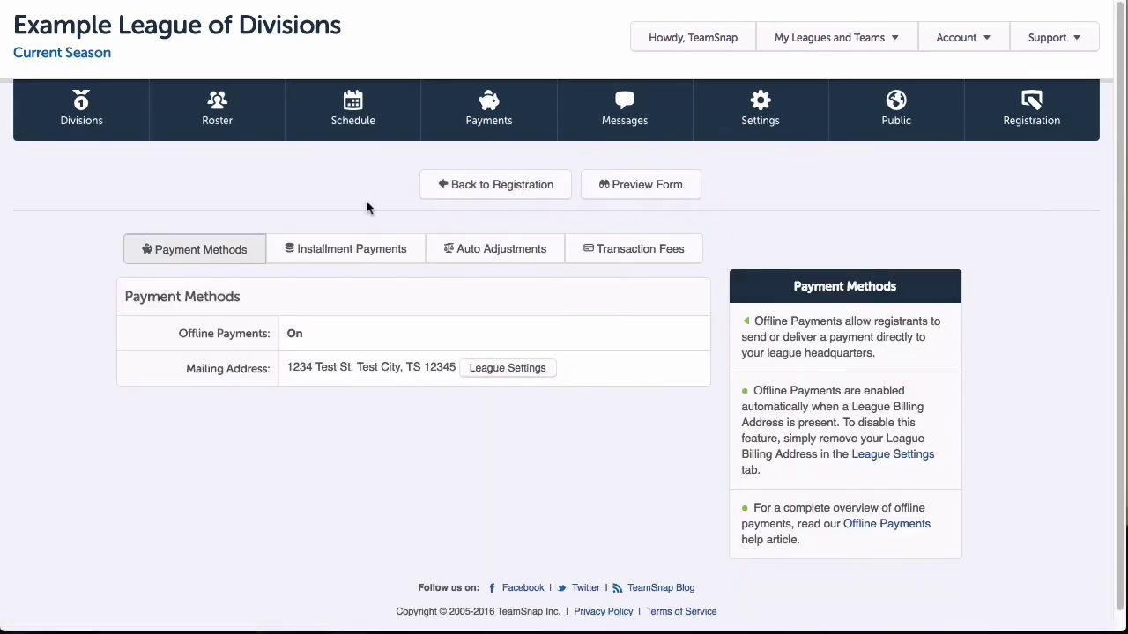
click(335, 253)
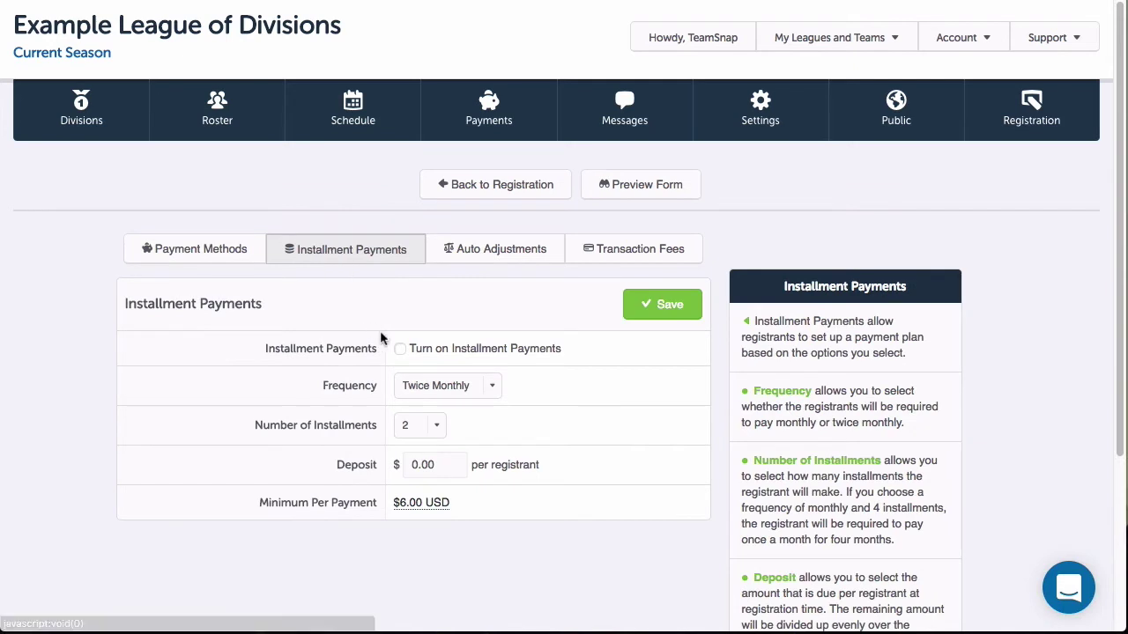
click(400, 348)
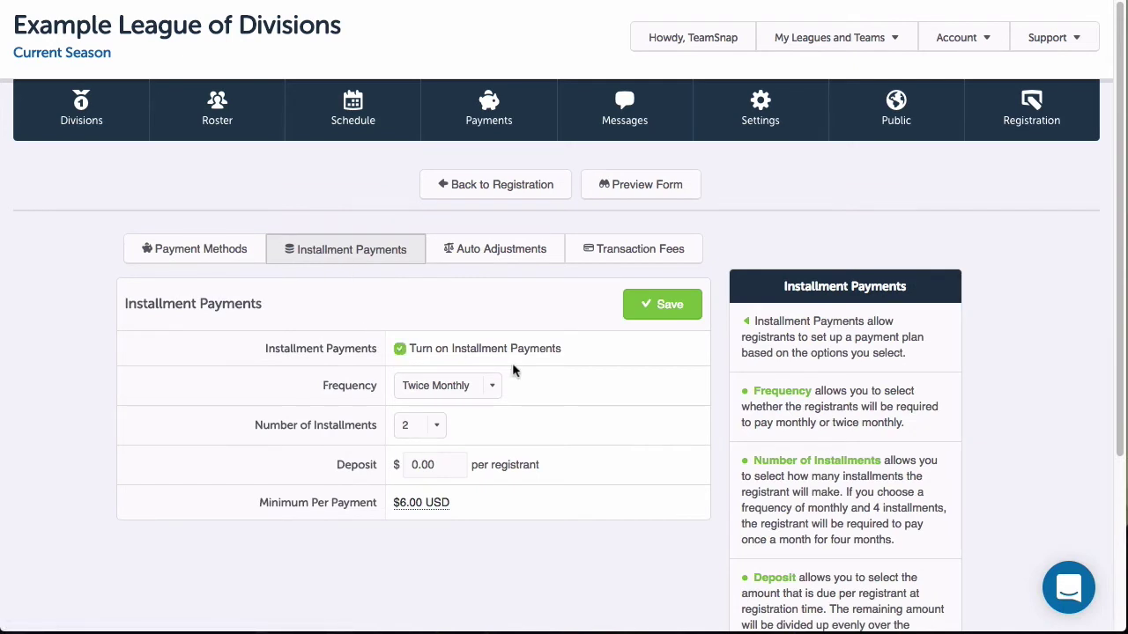
click(494, 387)
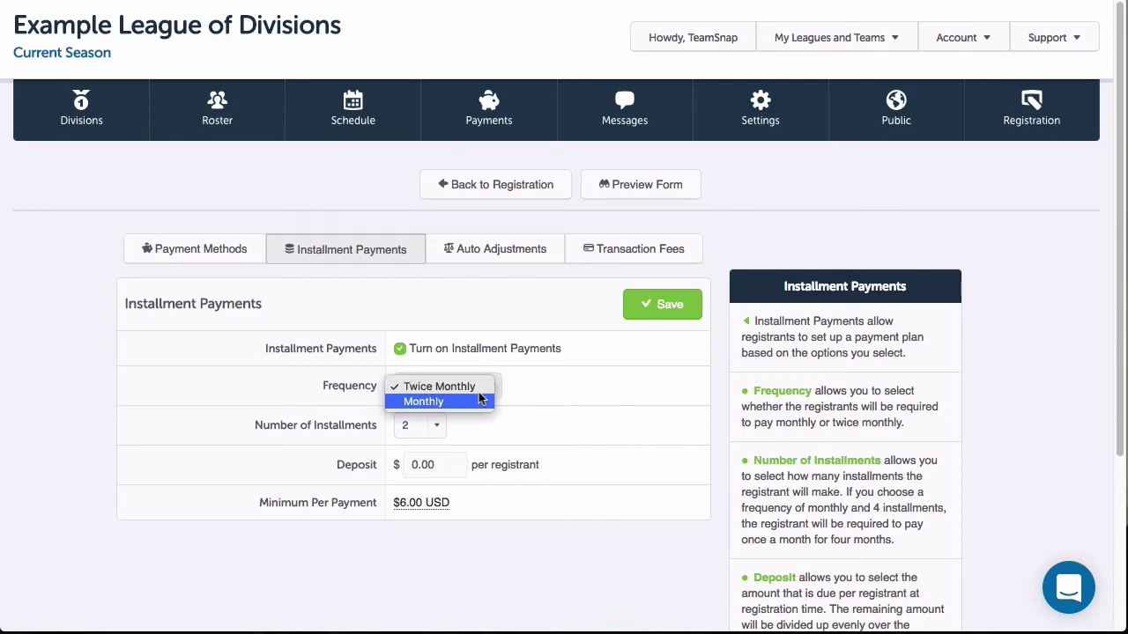
click(491, 420)
click(436, 425)
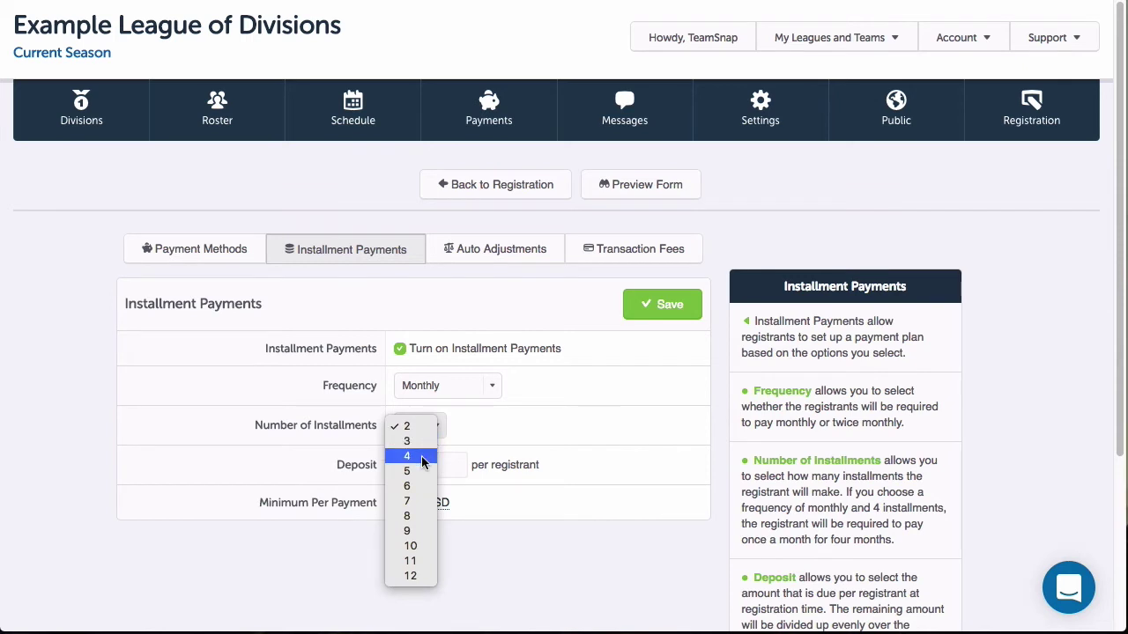
click(421, 459)
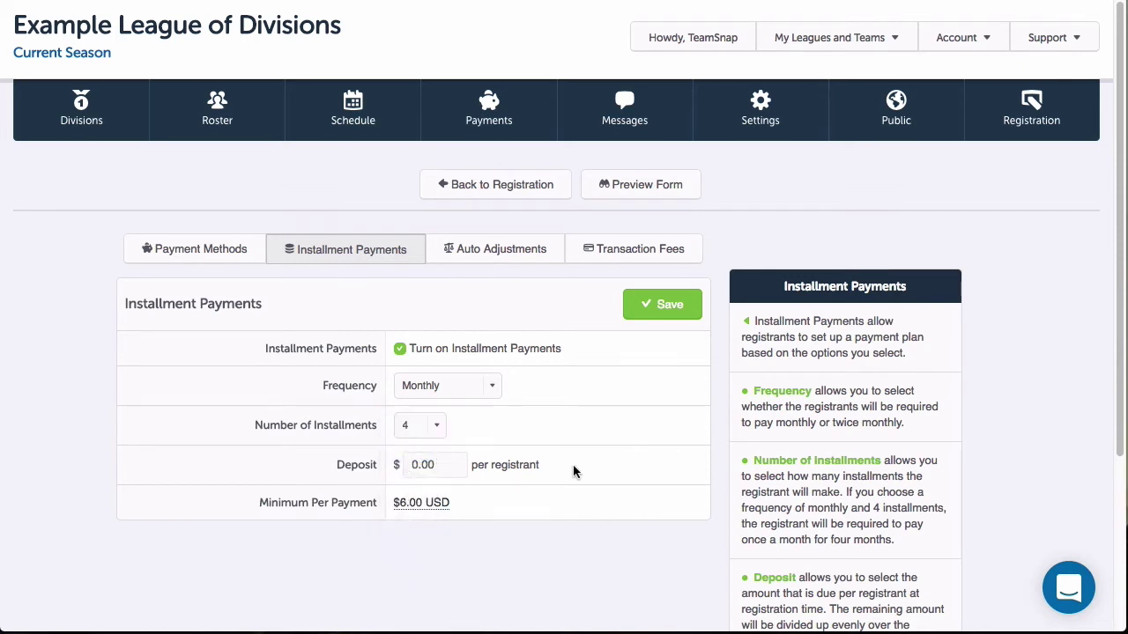
click(425, 472)
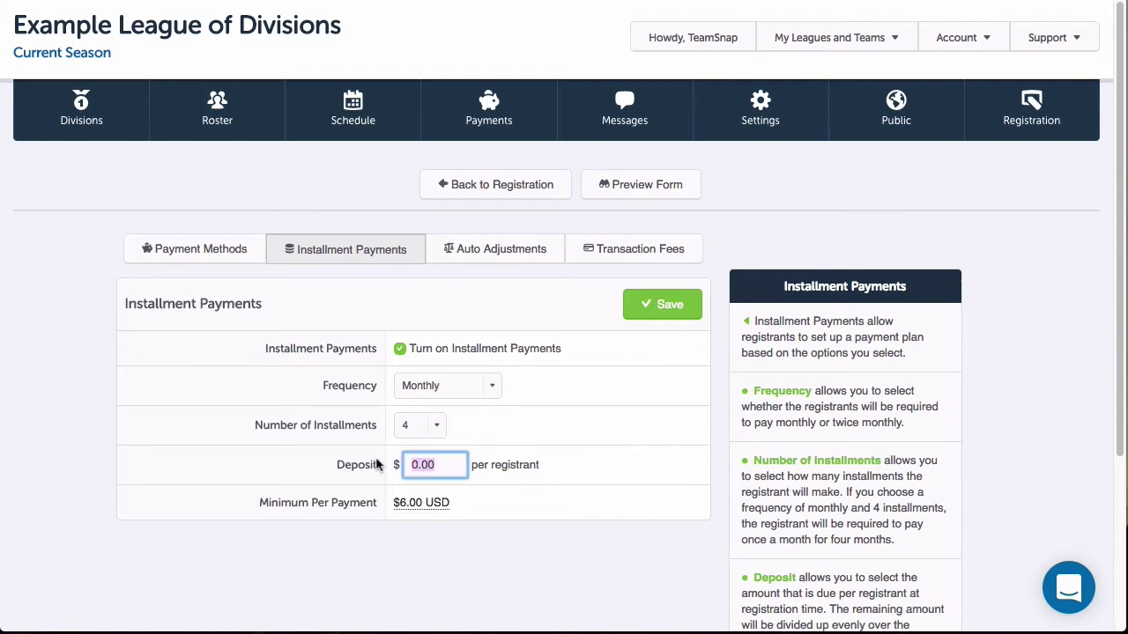
text(15)
click(669, 315)
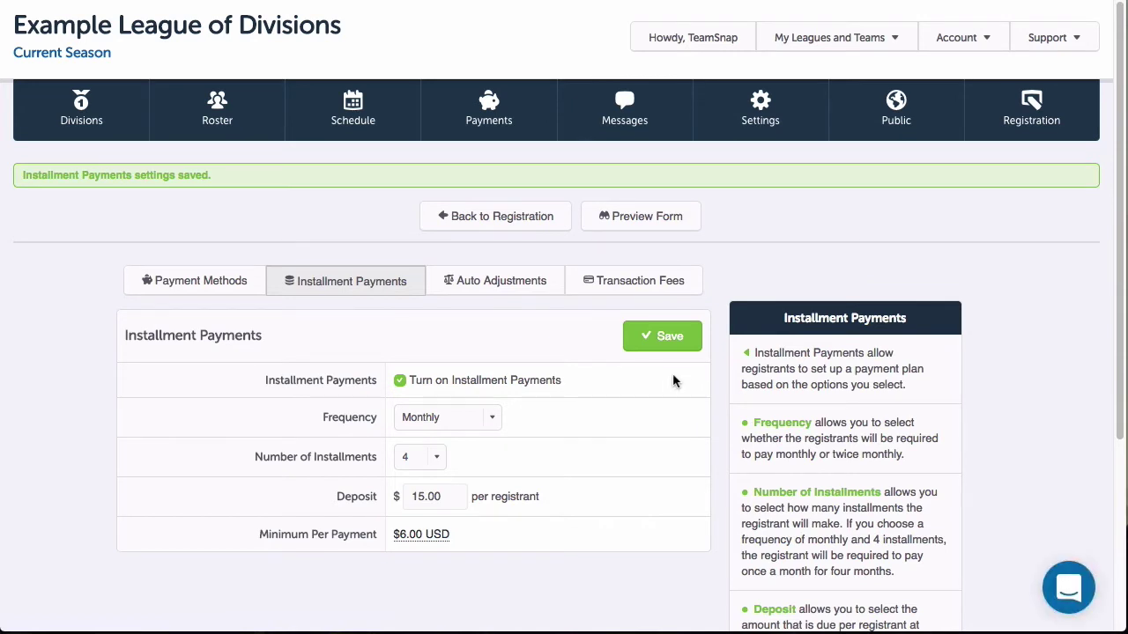
click(545, 291)
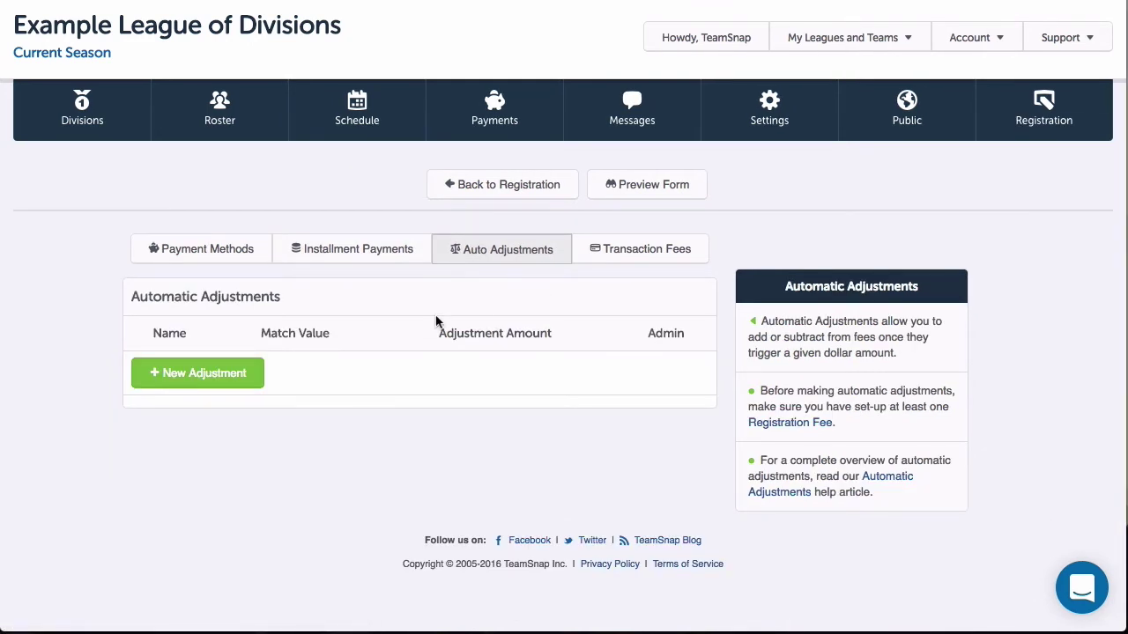
Step: Add a Team Assignment adjustment of $-10.00 for New Player (Enter Draft)
click(205, 385)
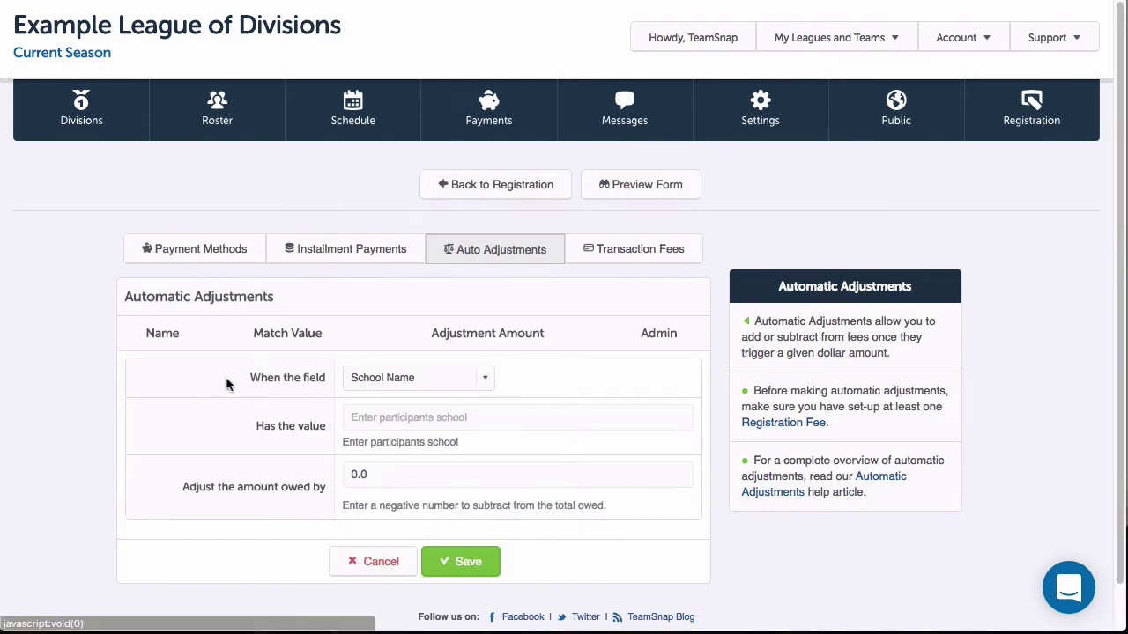
click(486, 381)
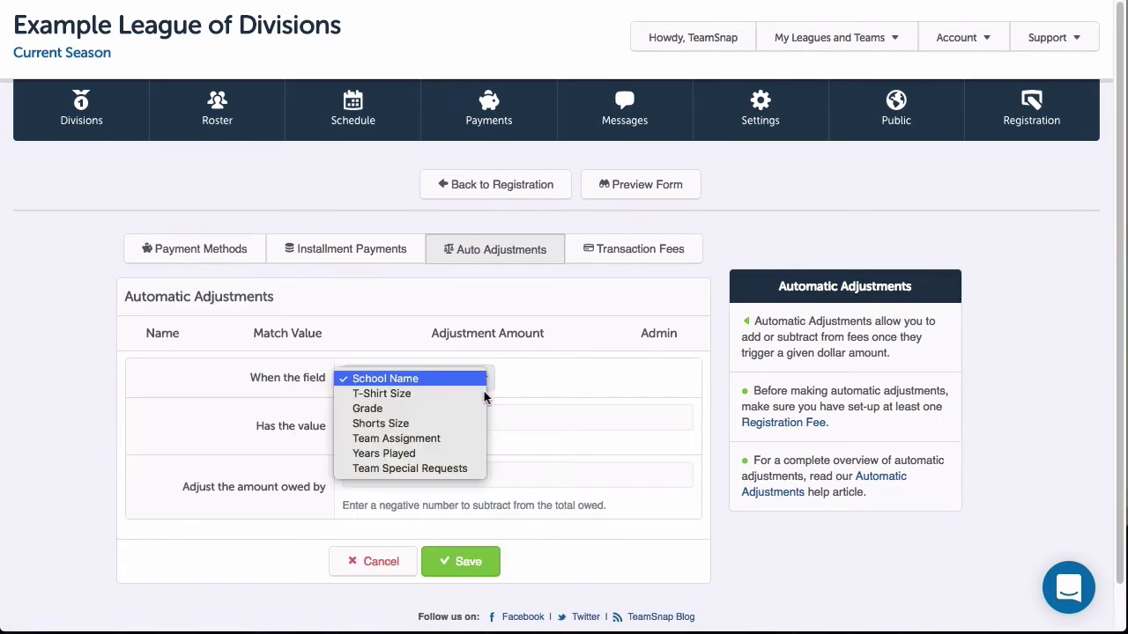
click(447, 438)
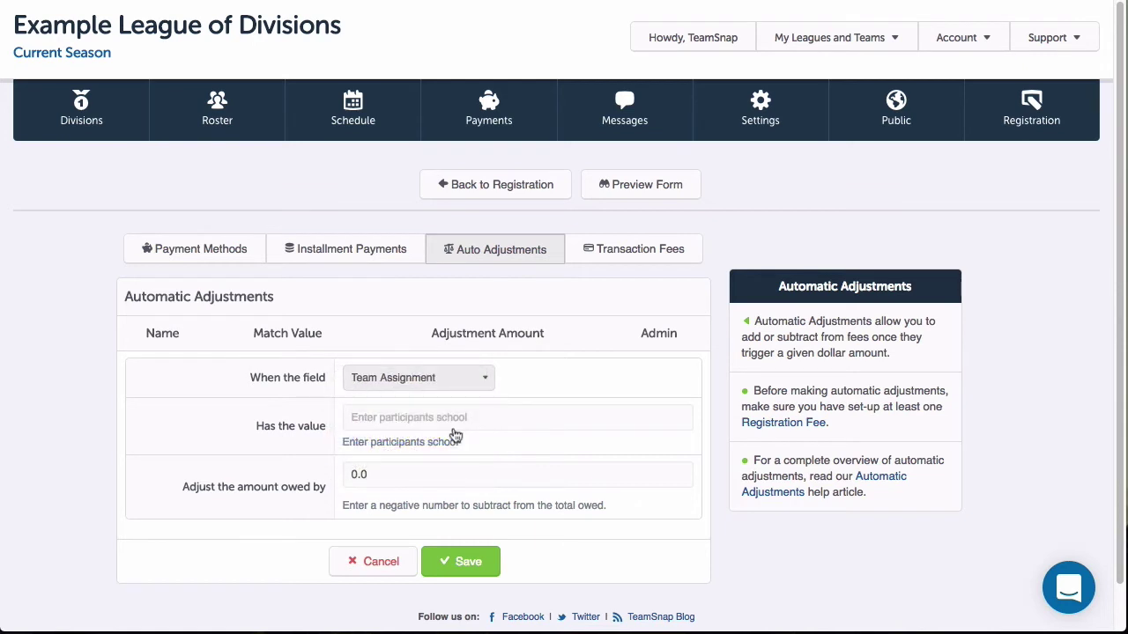
click(448, 419)
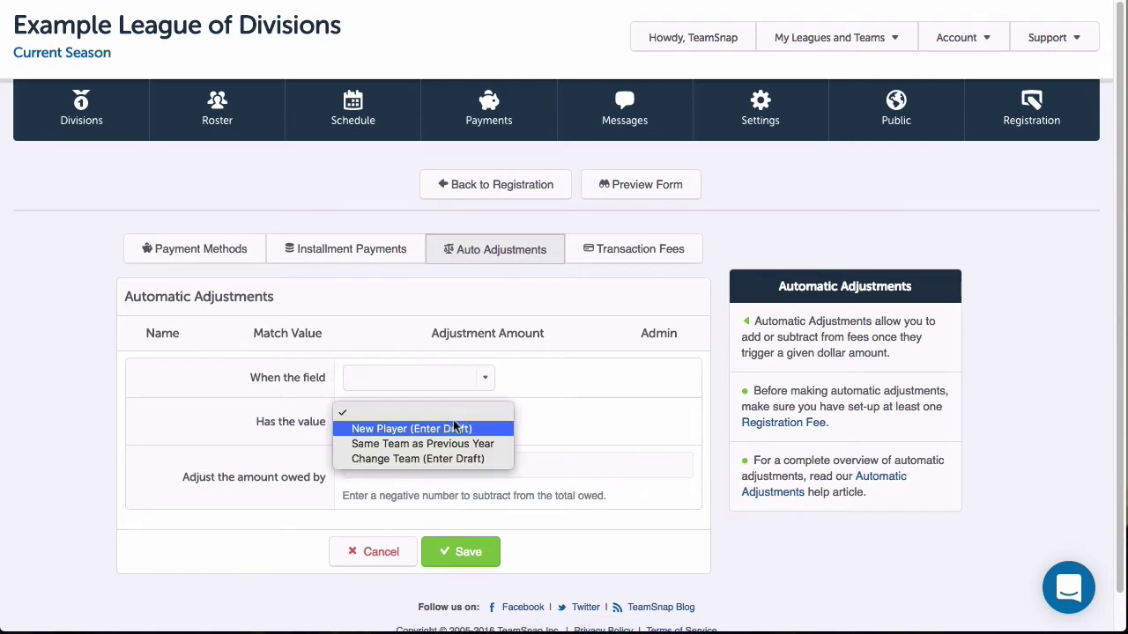
click(464, 430)
click(414, 462)
double_click(345, 465)
text(-10)
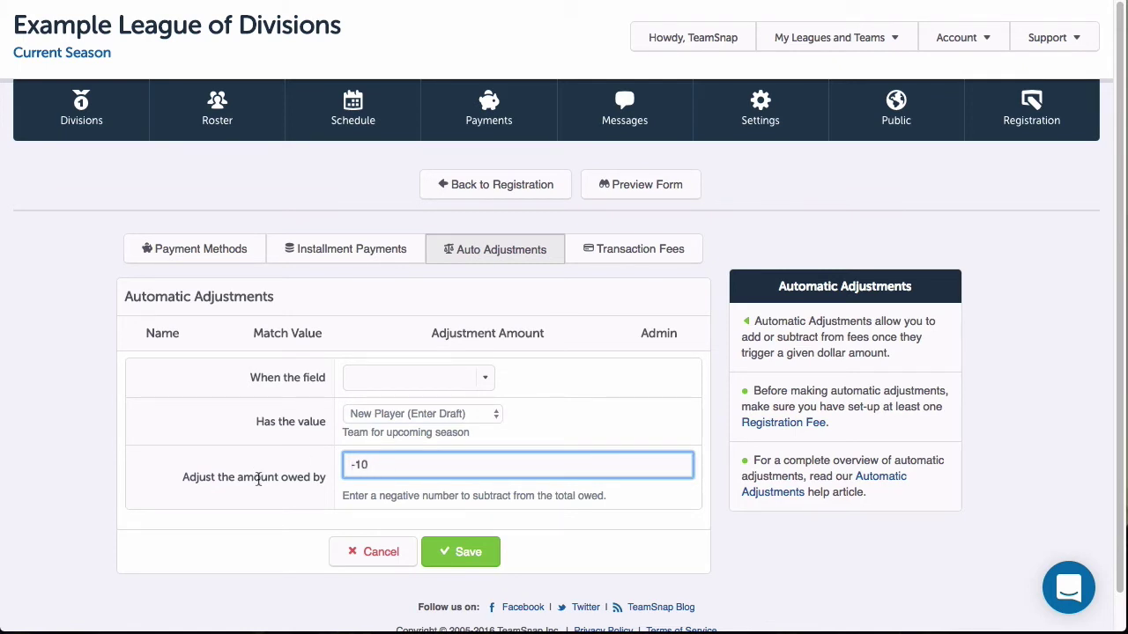
click(469, 553)
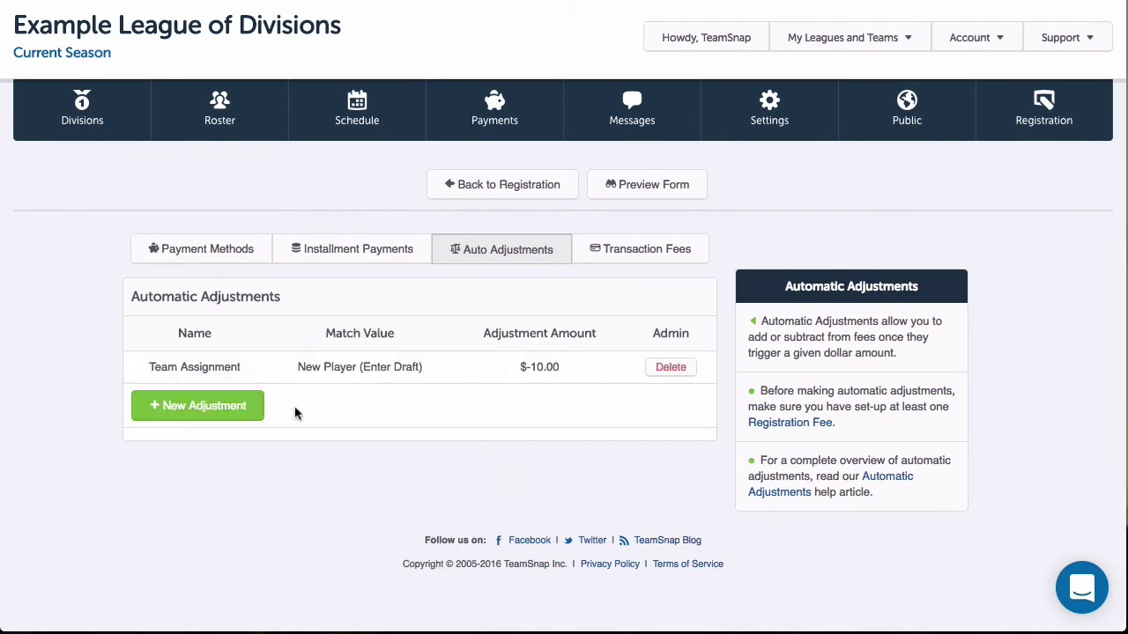
Step: Add a $-5.00 adjustment for Same Team as Previous Year, then go back to the form editor
click(215, 407)
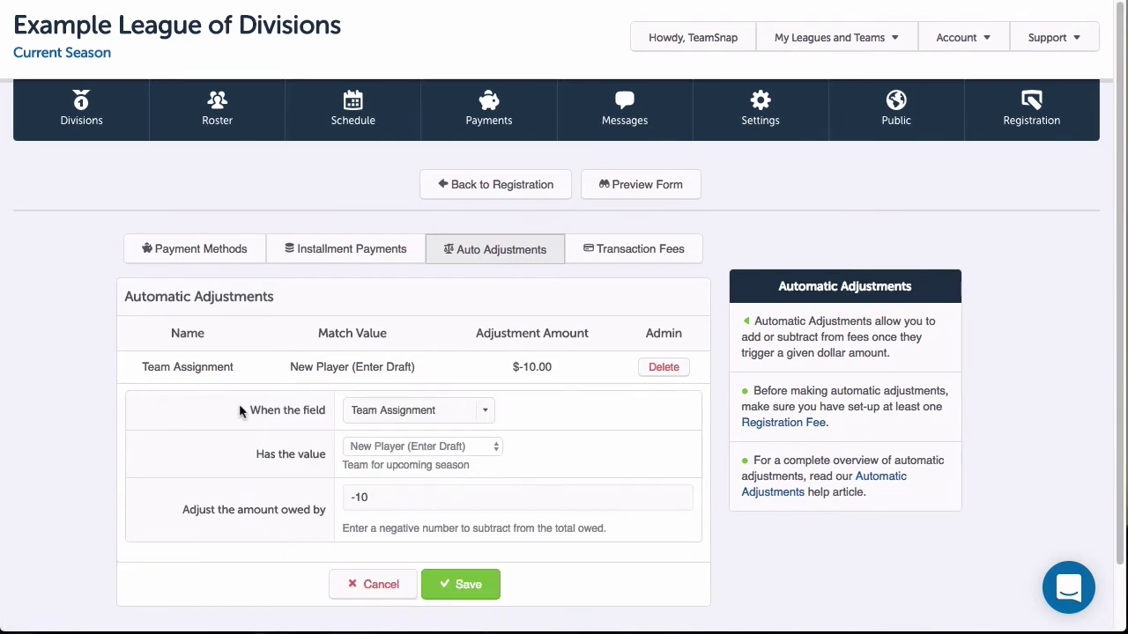
click(477, 448)
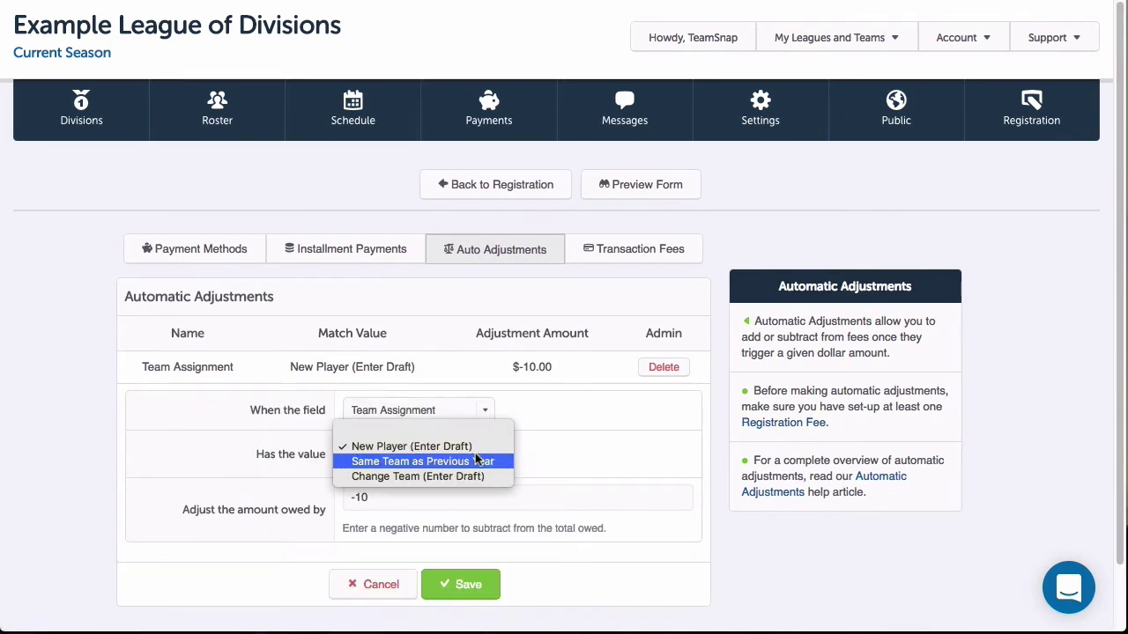
click(476, 459)
click(423, 498)
key(BackSpace)
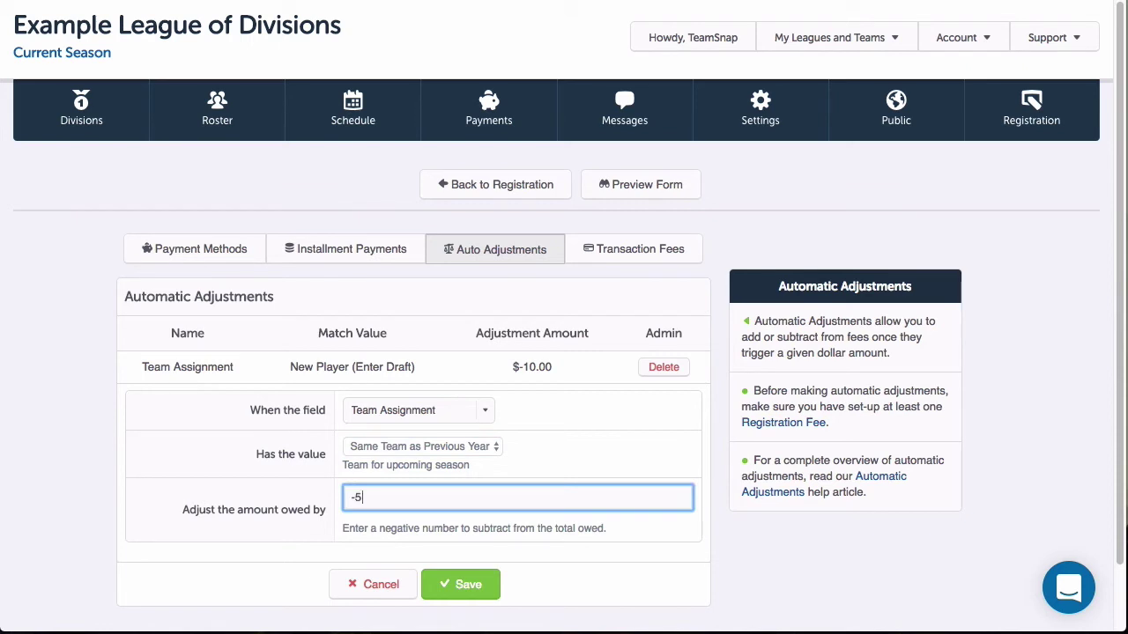
click(460, 584)
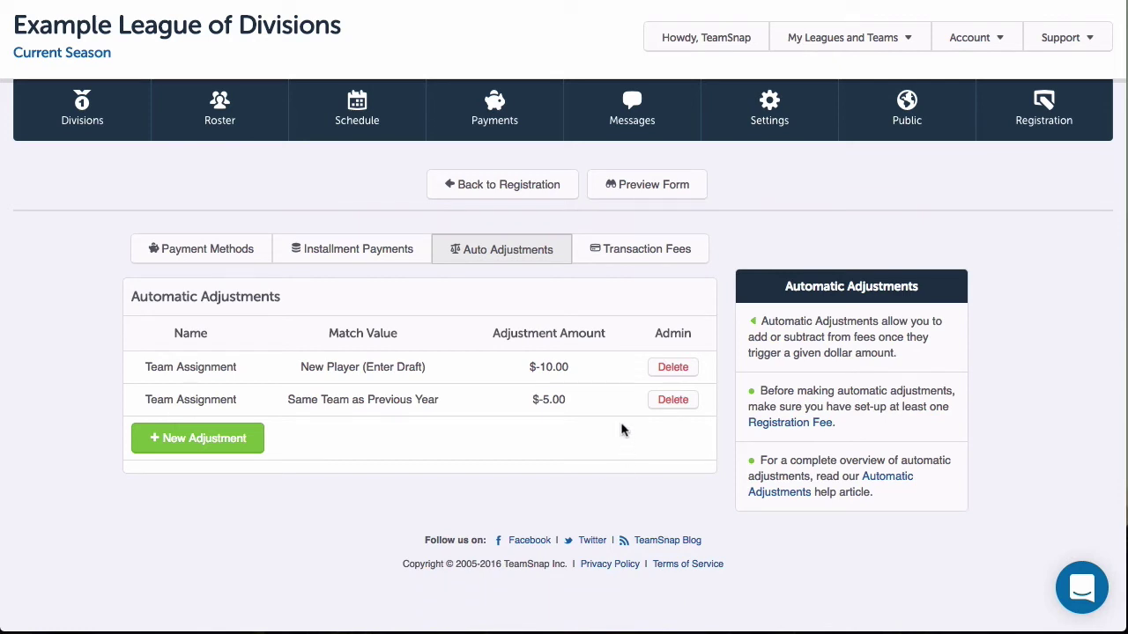
click(496, 184)
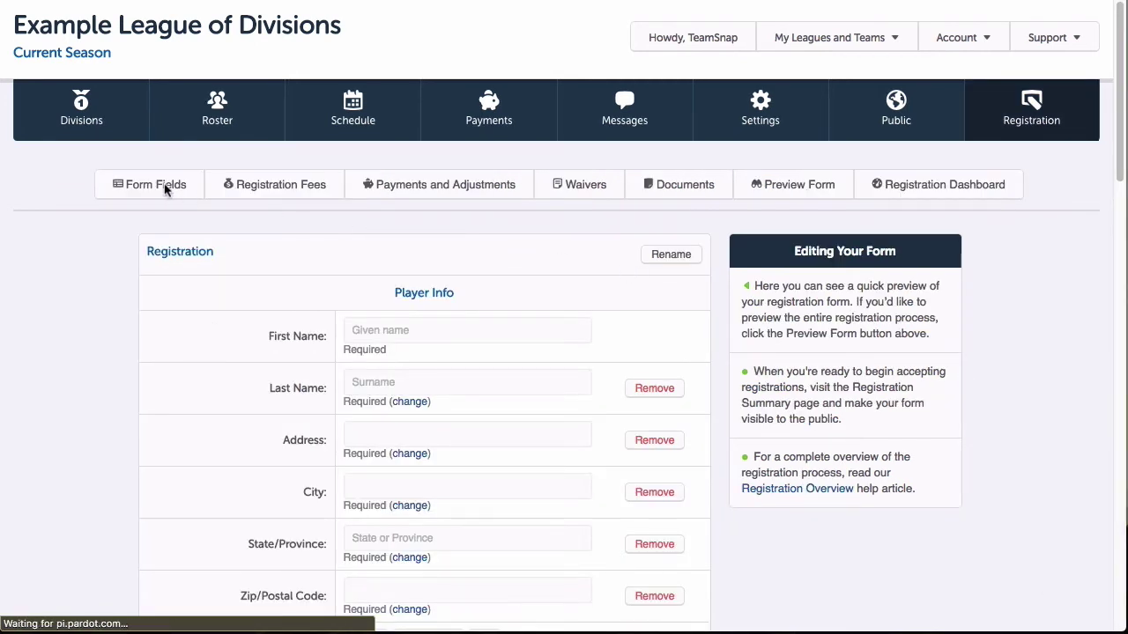
Step: Create a private, multi-player Text field 'Coupon Code' in Sport Info with tooltip 'Enter valid coupon code received'
click(165, 191)
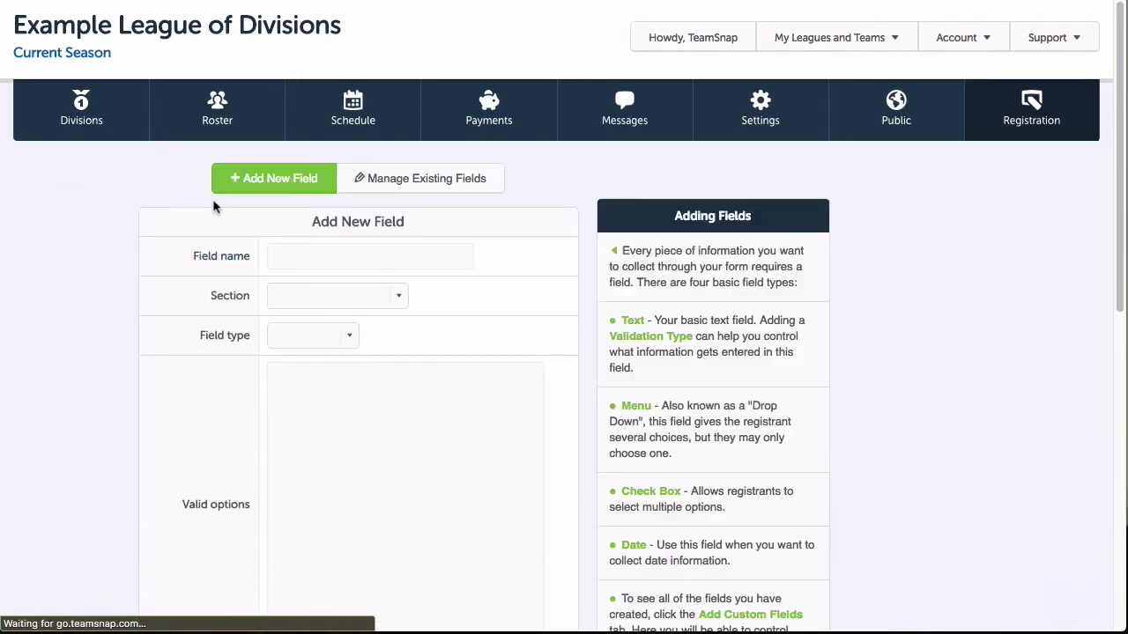
click(303, 254)
text(Coupon Code)
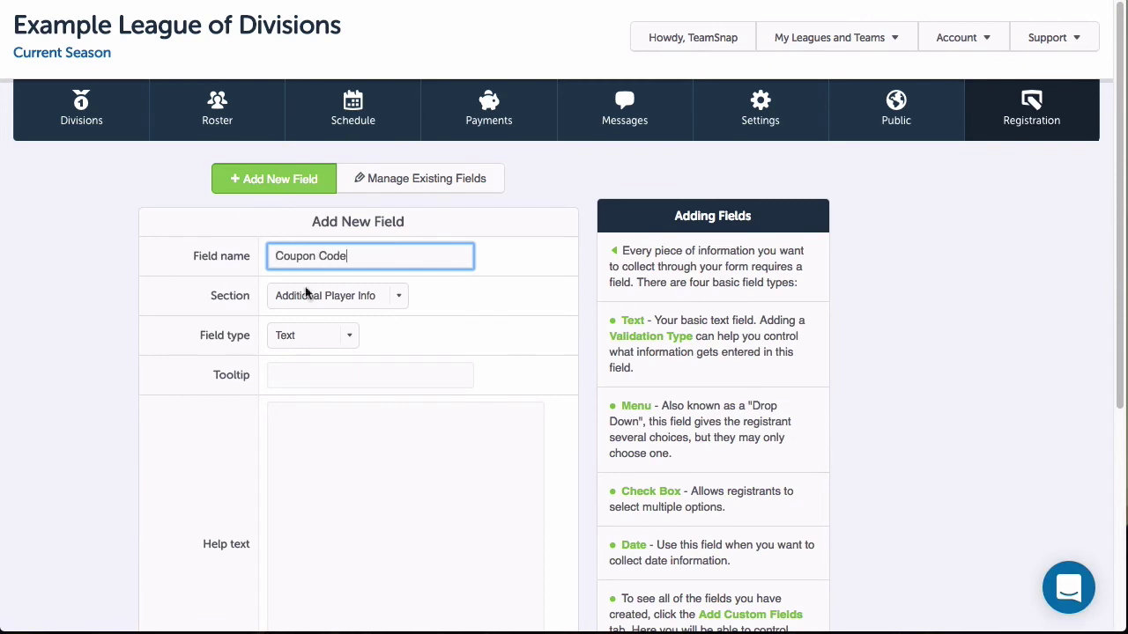
click(399, 302)
click(304, 311)
click(348, 337)
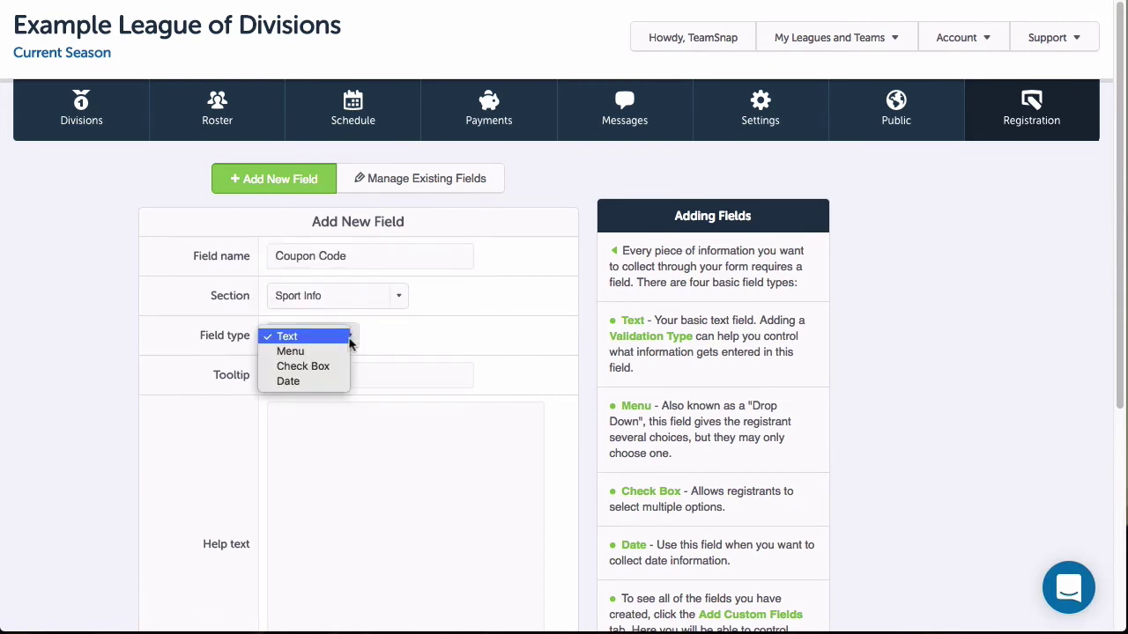
click(287, 336)
click(344, 372)
text(Enter valid coupon code received)
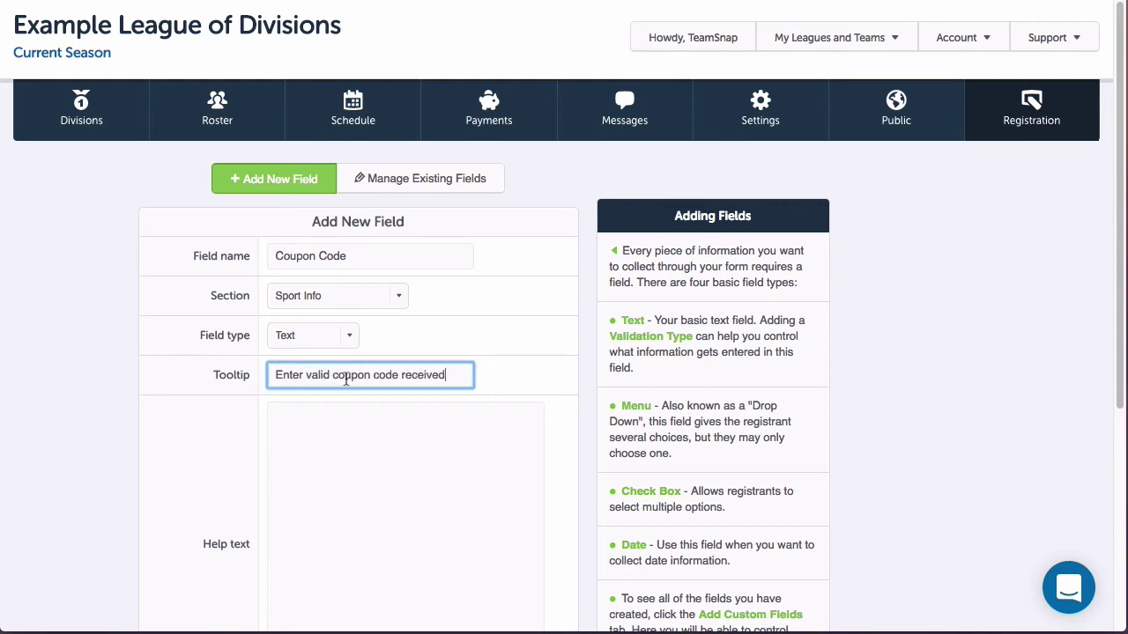
scroll(346, 377, down, 4)
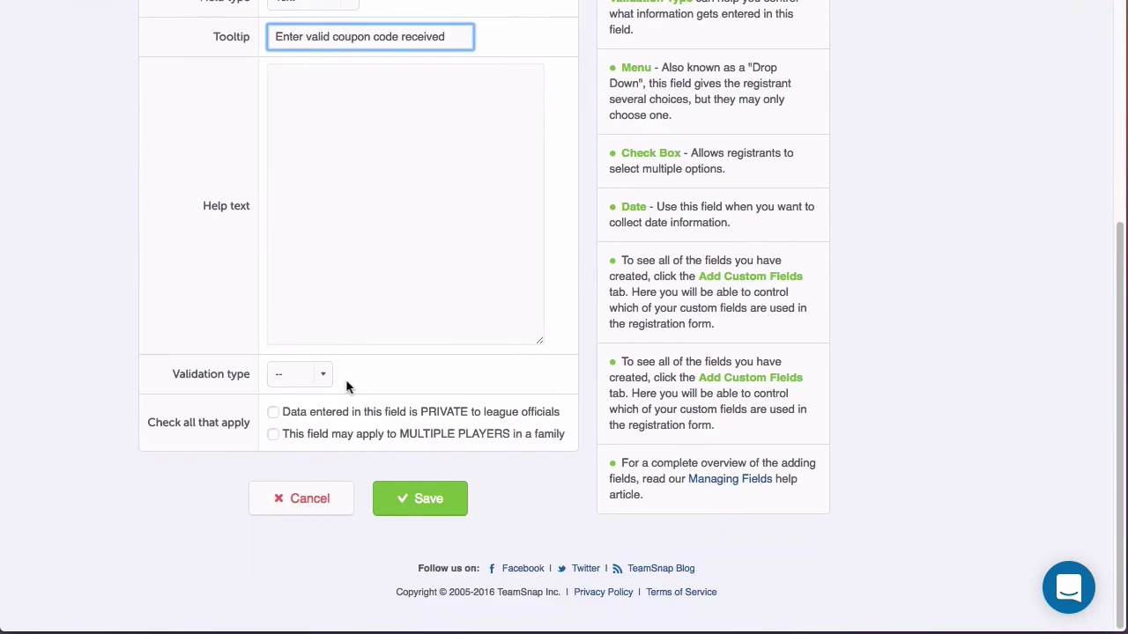
click(274, 415)
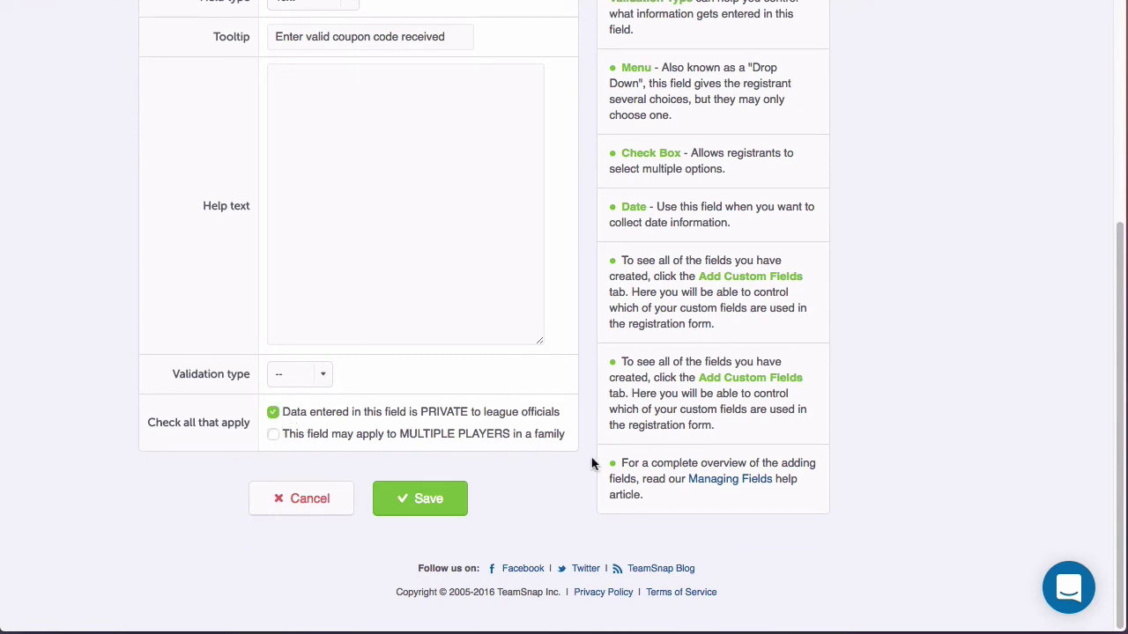
click(273, 437)
click(415, 490)
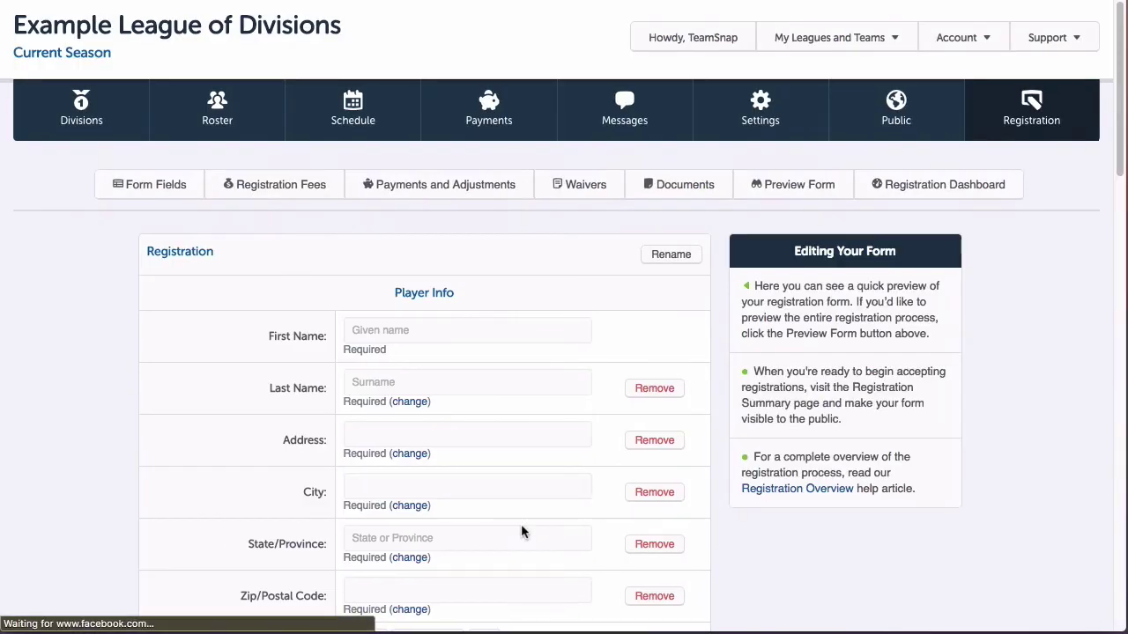
Step: Start a new automatic adjustment with Coupon Code as the trigger field
click(459, 186)
click(233, 438)
click(475, 440)
click(440, 487)
click(434, 445)
click(433, 446)
click(572, 477)
Step: Save the adjustment with value discount35eld and an amount of -35
scroll(573, 473, down, 2)
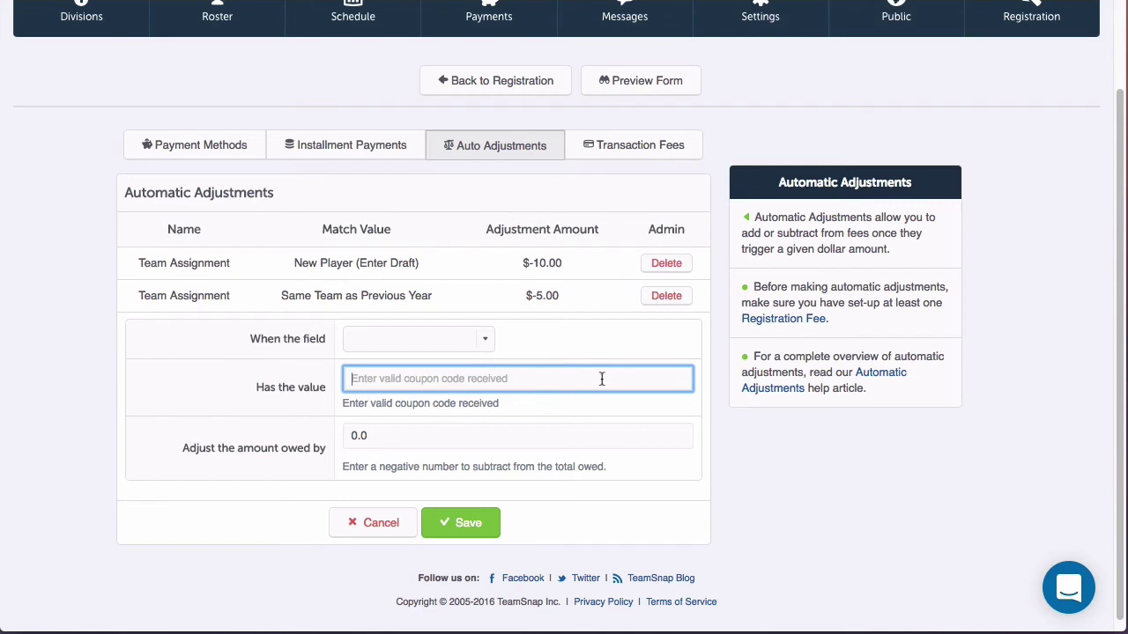
text(discount35eld)
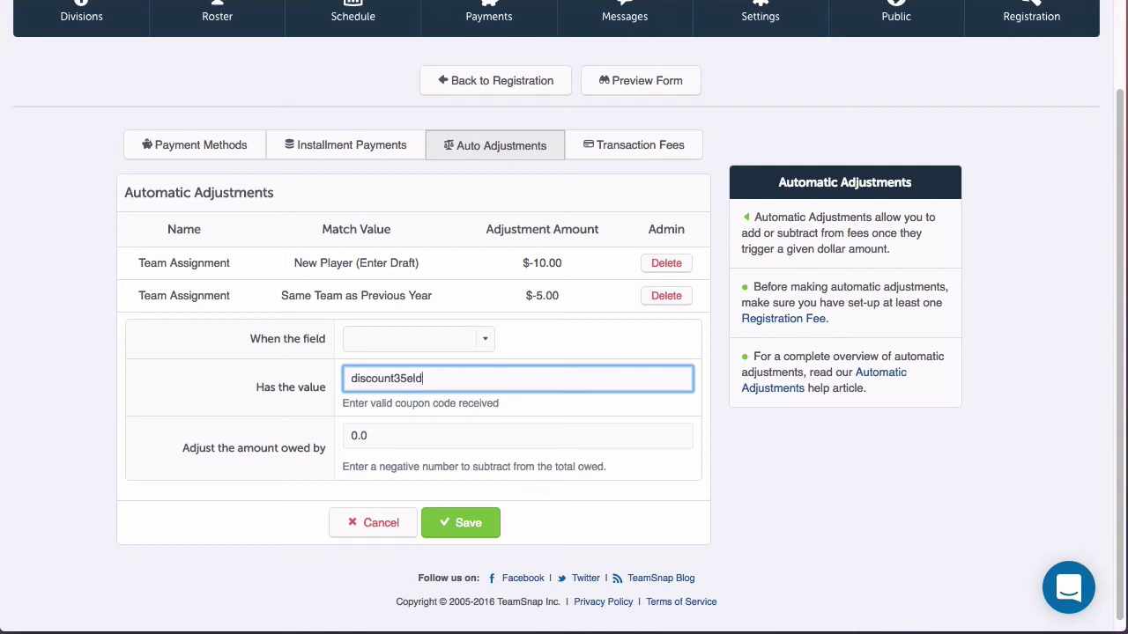
click(559, 433)
drag(496, 434, 323, 433)
text(-35)
click(461, 527)
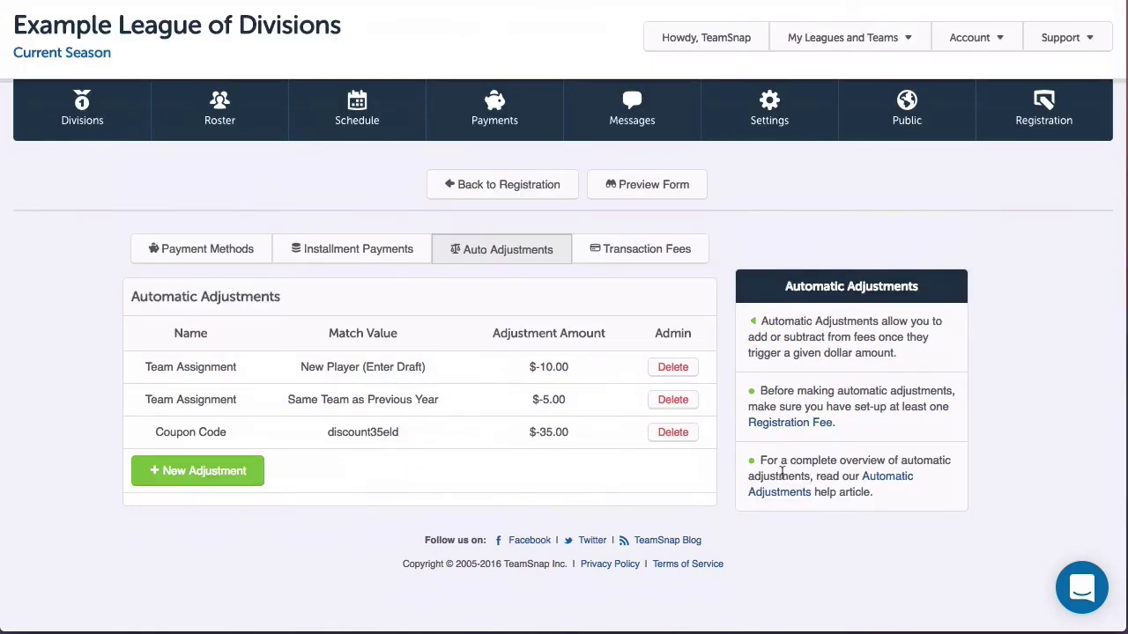
Step: Review the Transaction Fees settings for the registration form
click(656, 255)
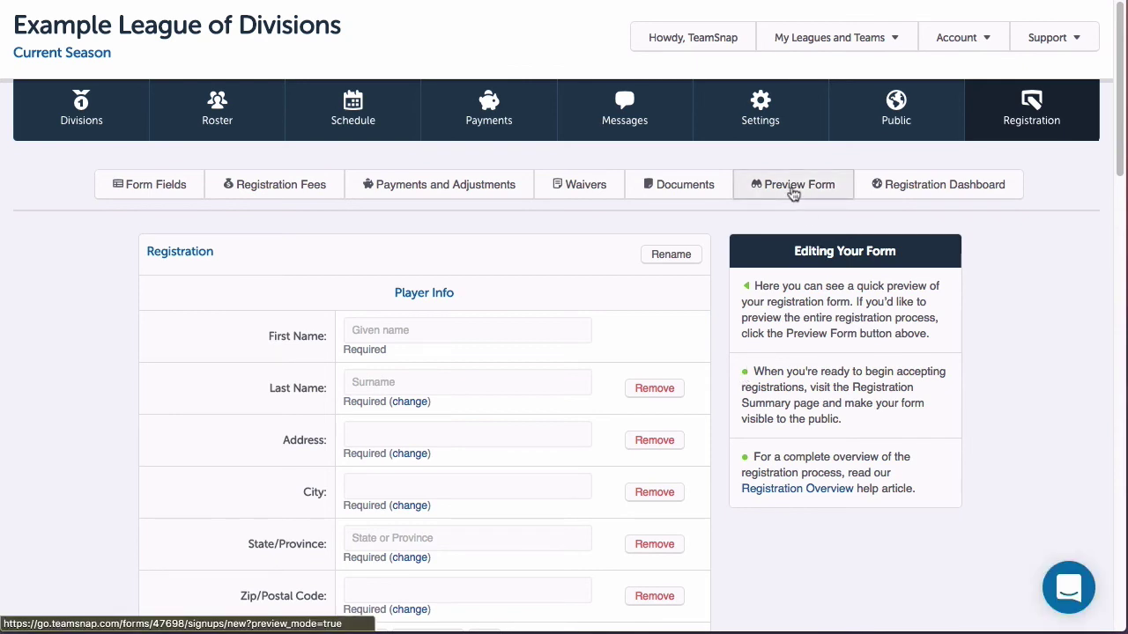
Step: Preview the form, add a participant, and enter a placeholder first and last name
click(793, 194)
click(679, 516)
scroll(433, 390, down, 2)
click(436, 370)
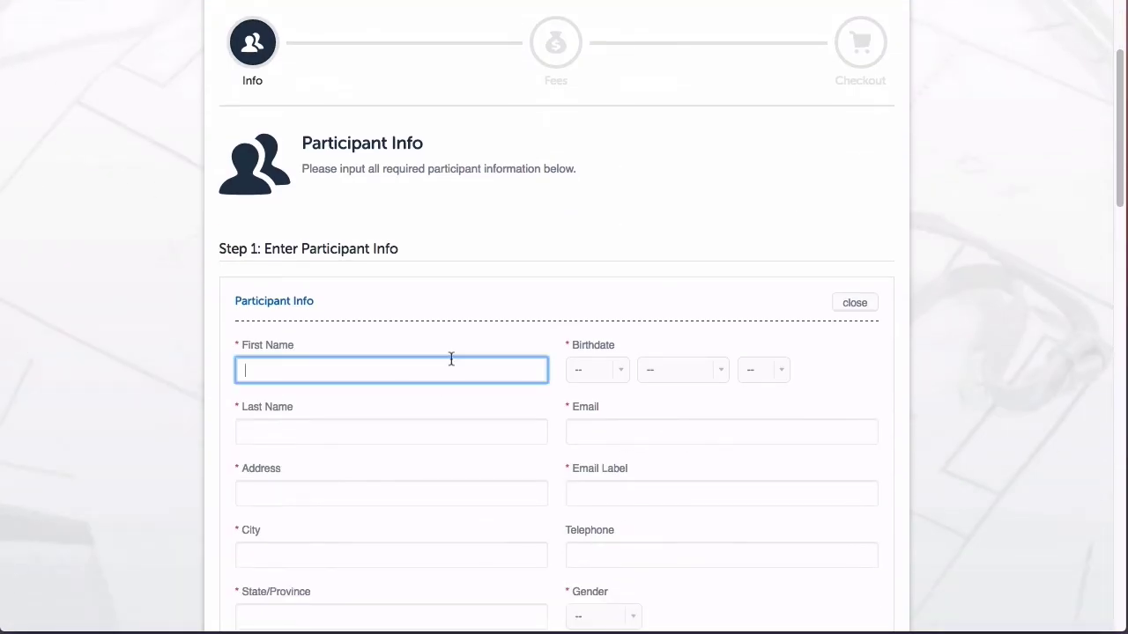
text(Test)
key(Tab)
text(Test)
key(Tab)
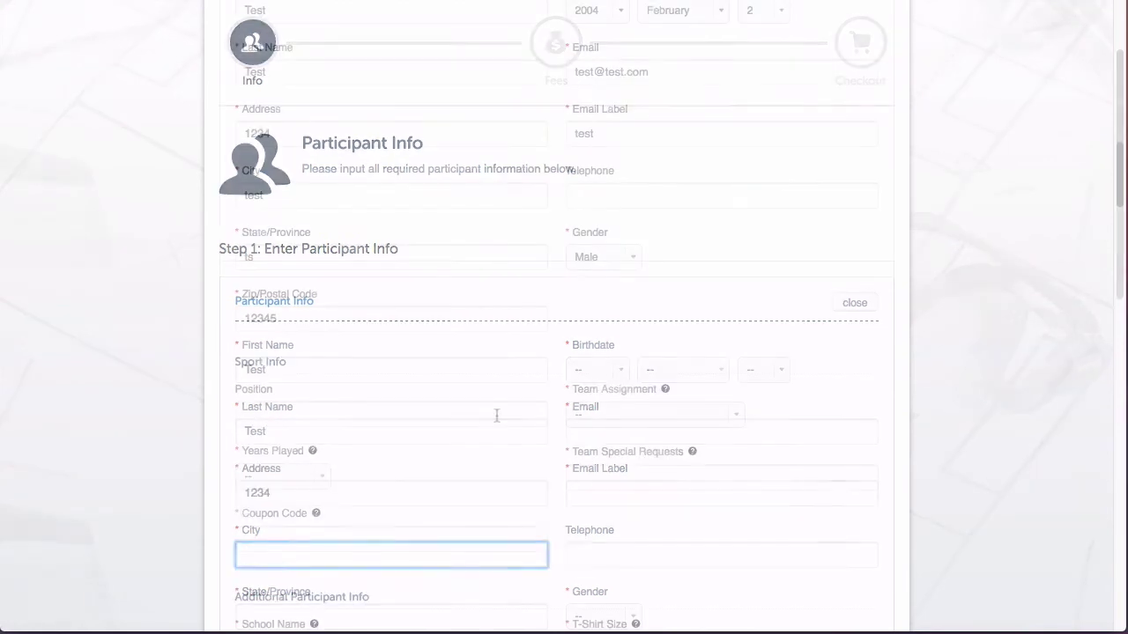
Step: Set Years Played to Less than 1, coupon discount35eld, New Player assignment, special requests N/A
click(278, 476)
click(292, 509)
click(332, 533)
text(discount35eld)
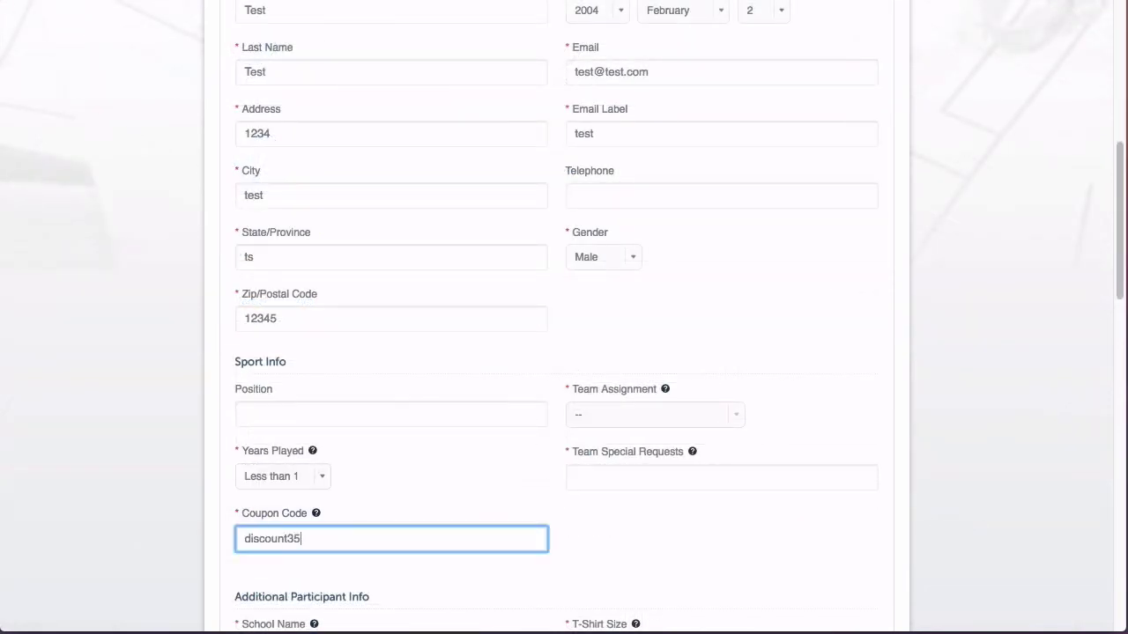
click(652, 414)
click(604, 433)
click(644, 476)
text(N/A)
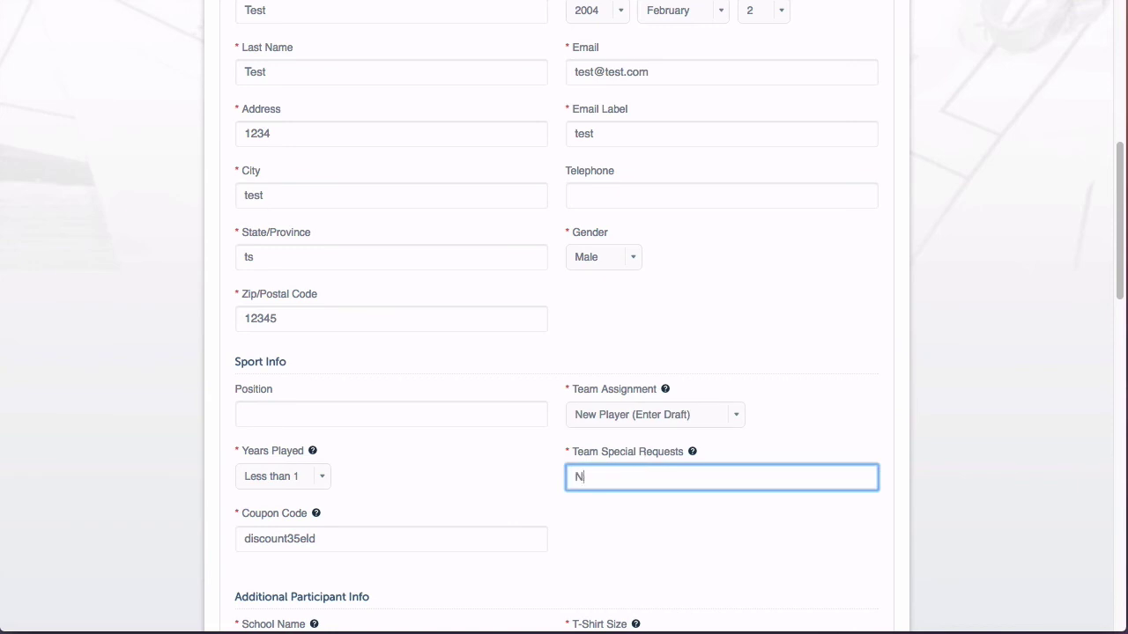
Step: Fill in the parent's name, e-mail and phone details, then save and continue to Fees
scroll(636, 471, down, 2)
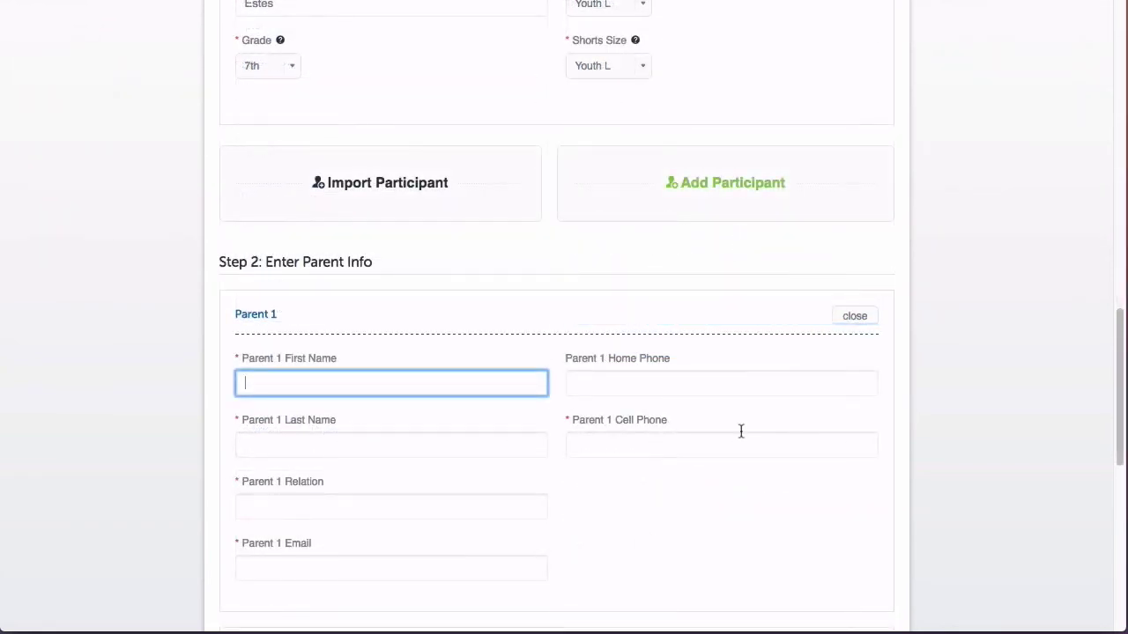
text(Test Parent)
key(Tab)
text(Test)
key(Tab)
text(test)
key(Tab)
text(test@test.com)
key(Tab)
key(Tab)
text(1234)
key(Tab)
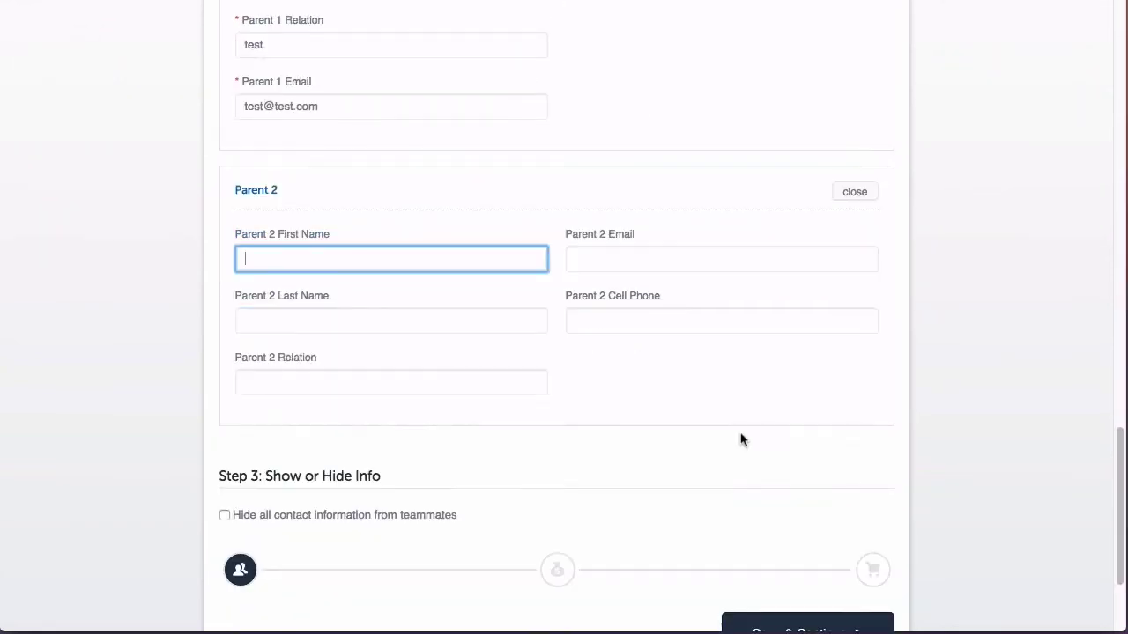
scroll(737, 438, down, 2)
click(793, 451)
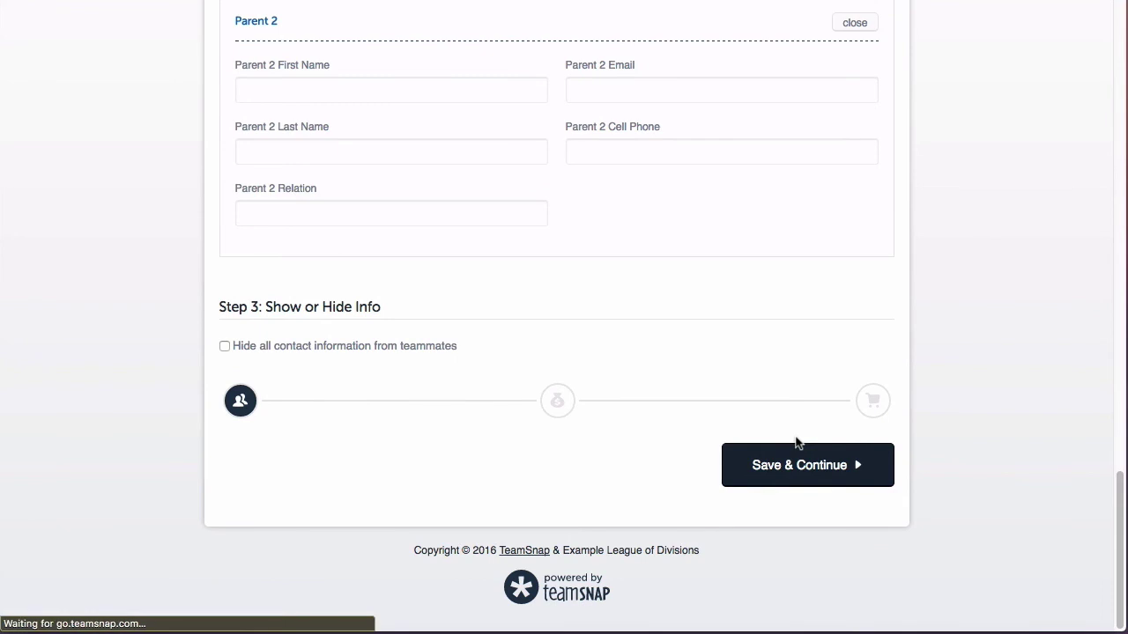
scroll(801, 435, down, 3)
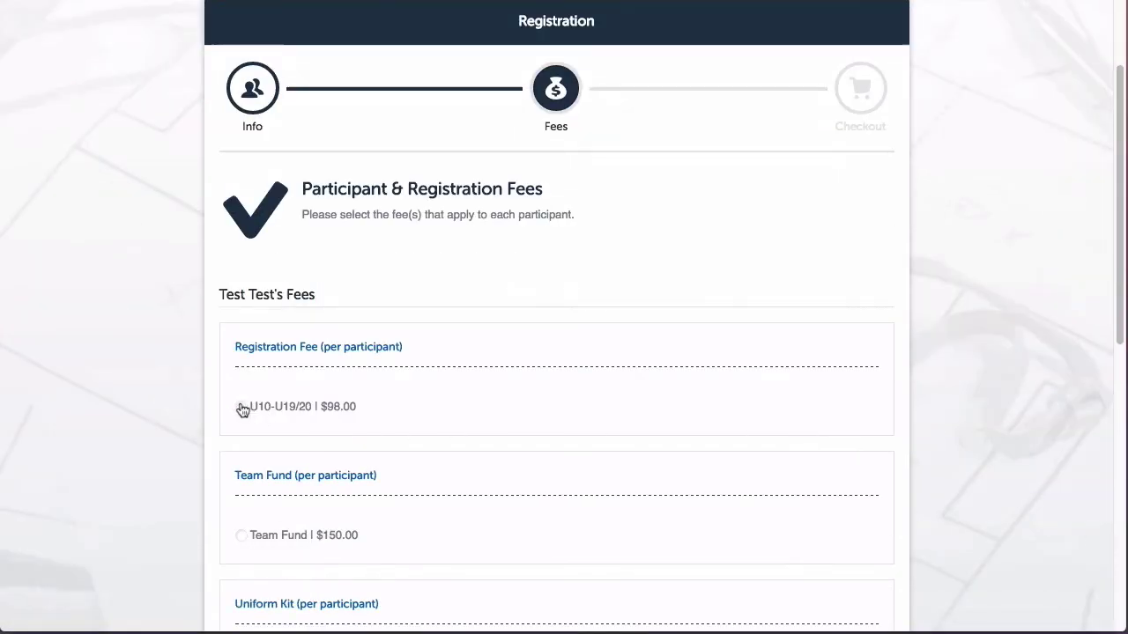
Step: Select the U10-U19/20, Team Fund and Boys Kit fees, add a donation, and continue to checkout
click(243, 409)
scroll(265, 440, down, 2)
click(273, 462)
scroll(423, 476, down, 1)
click(242, 548)
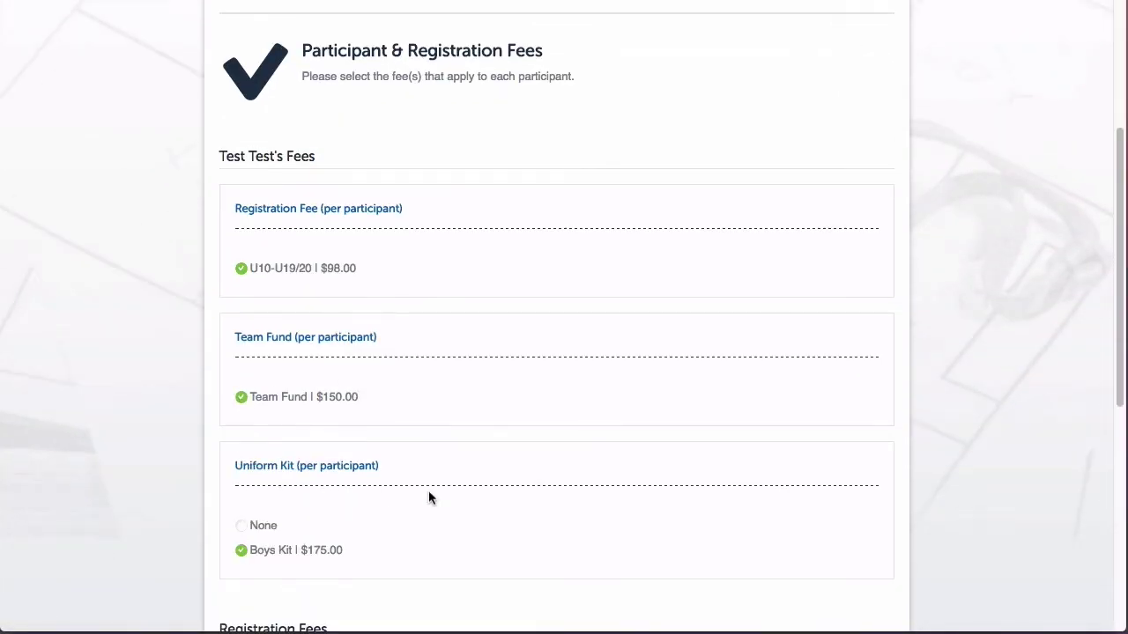
scroll(429, 490, down, 5)
click(323, 411)
text(10)
click(808, 608)
Step: Check the checkout's $-10.00 Team Assignment and $-35.00 Coupon Code adjustments and $393.00 total
scroll(705, 368, down, 2)
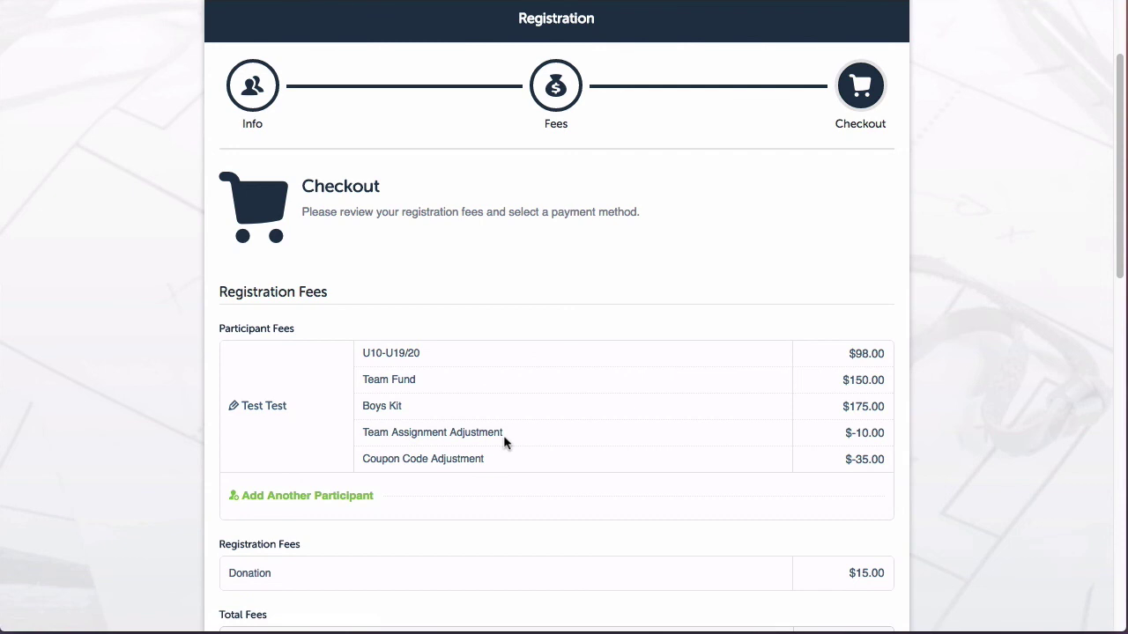
drag(360, 433, 513, 433)
click(410, 468)
drag(361, 459, 485, 459)
click(492, 465)
scroll(886, 467, down, 4)
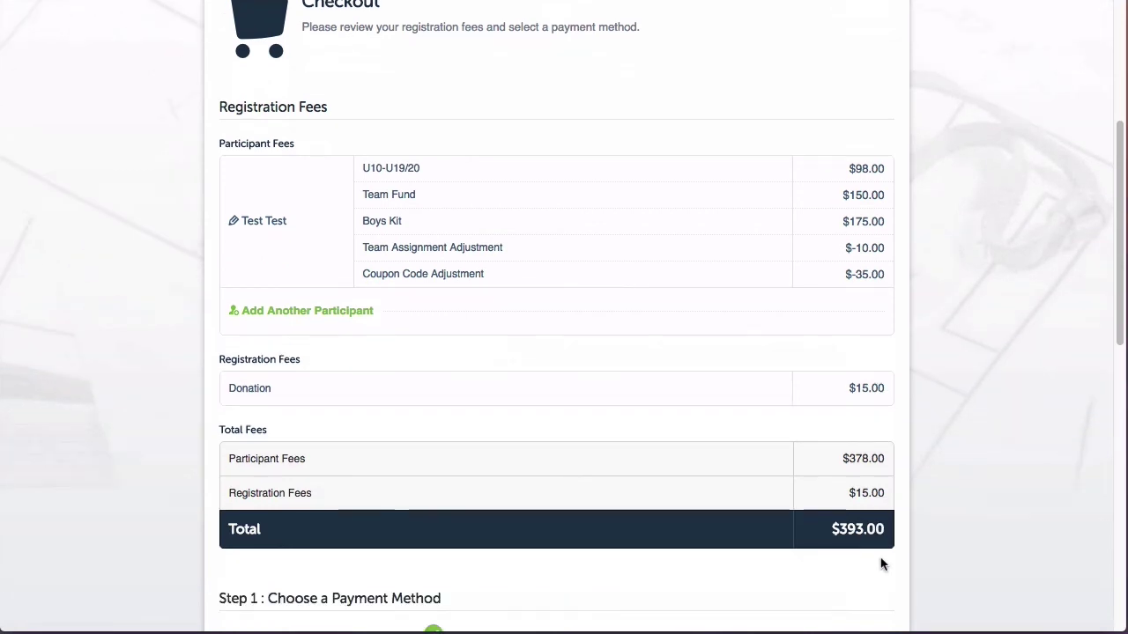
scroll(871, 555, down, 8)
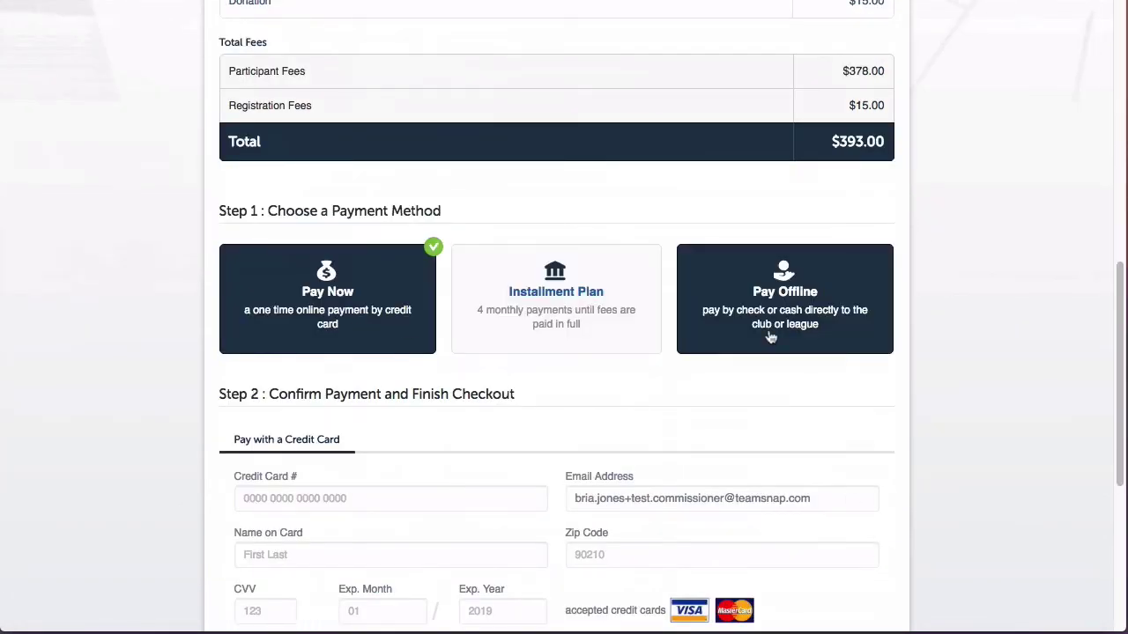
Step: Choose the Installment Plan and review its schedule of four $98.32 payments
click(582, 342)
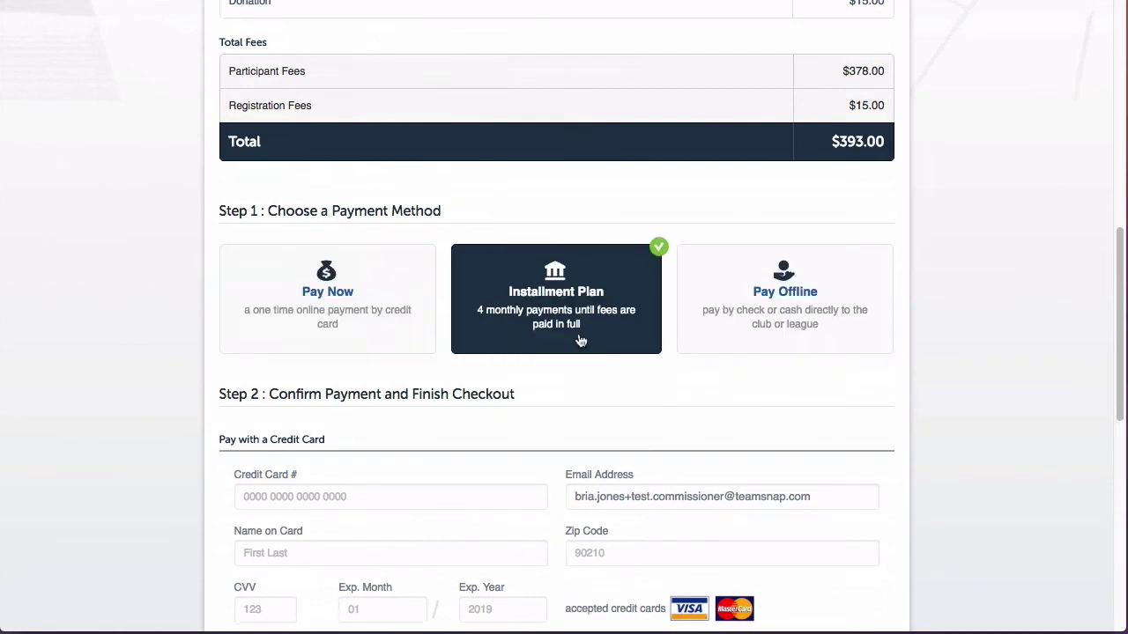
scroll(693, 355, down, 3)
scroll(695, 358, down, 5)
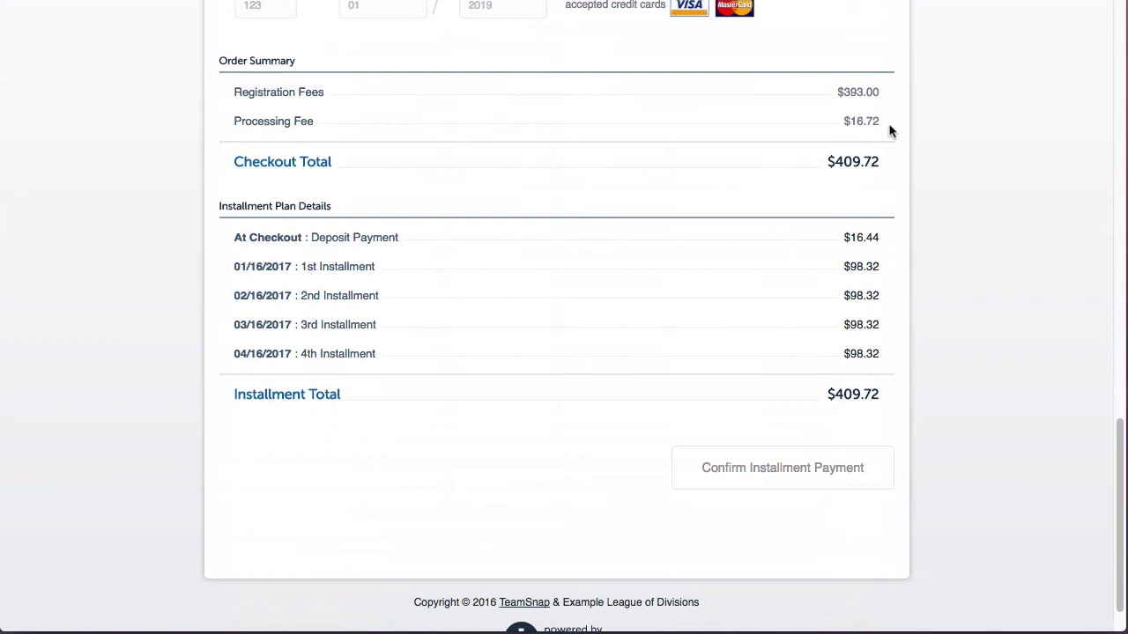
scroll(888, 130, up, 5)
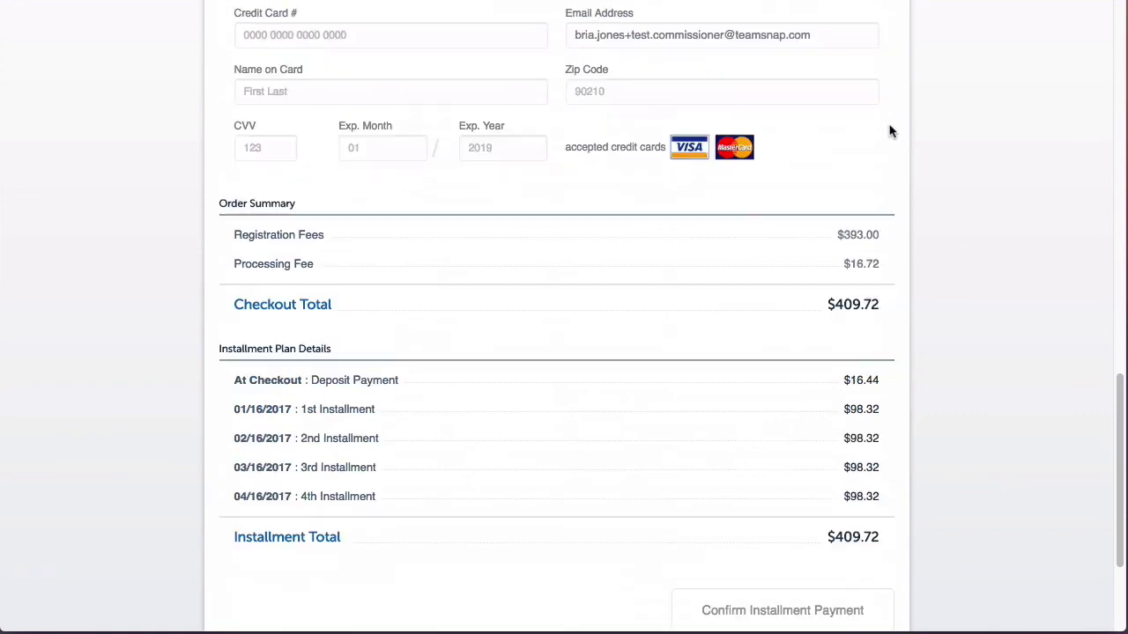
Step: Switch the payment method to Pay Offline and review the $393.00 total
click(861, 136)
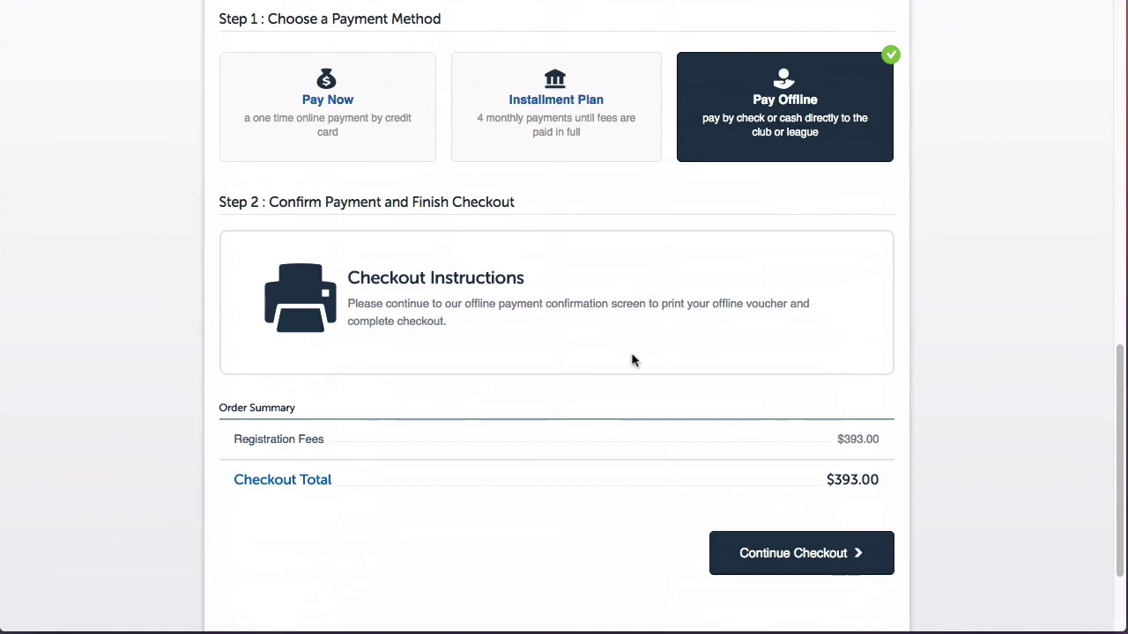
scroll(631, 362, up, 5)
scroll(631, 361, up, 3)
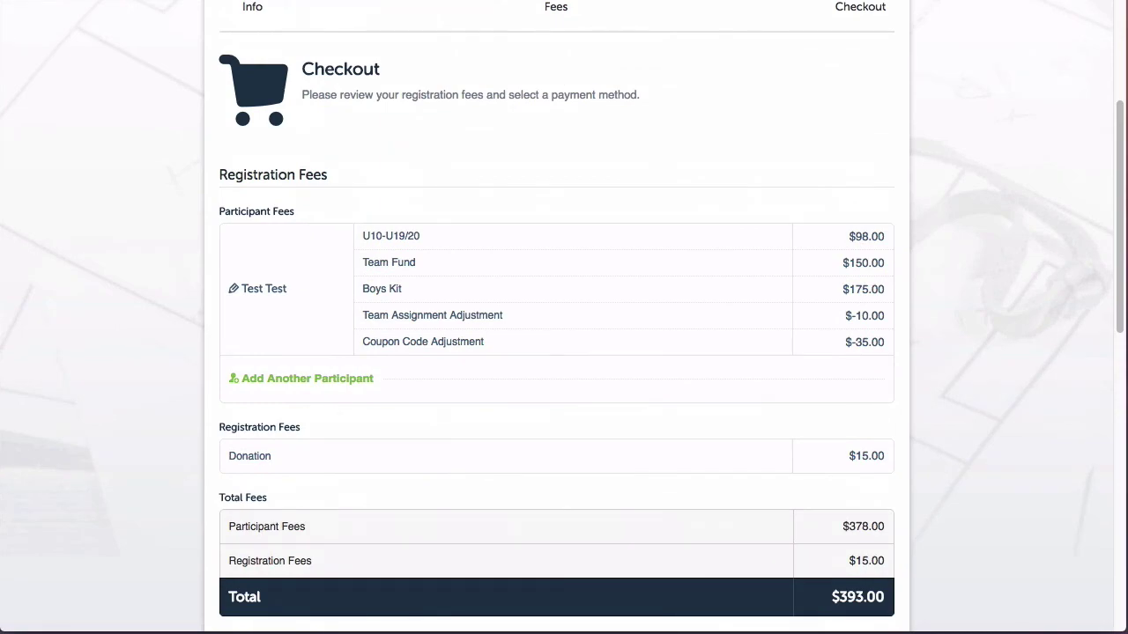